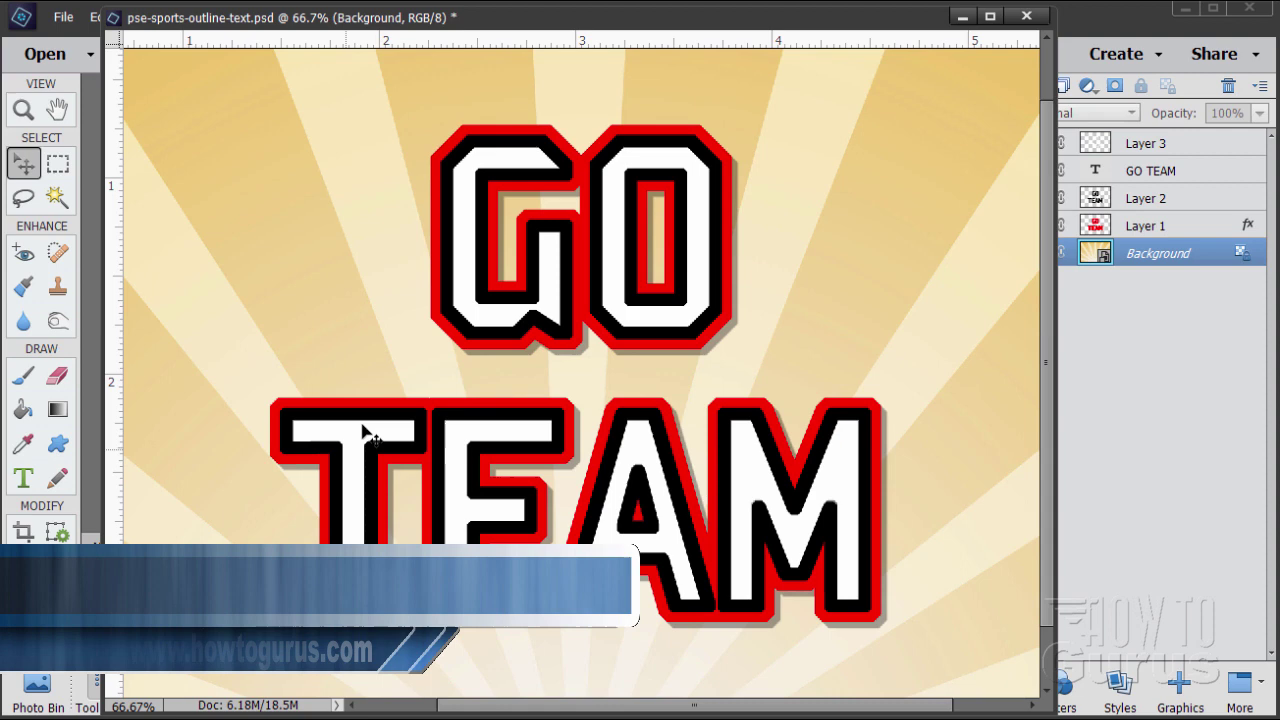
Hide the Background, Layer 1, Layer 2 and Layer 3 layers so only black GO TEAM shows.
drag(725, 27, 628, 35)
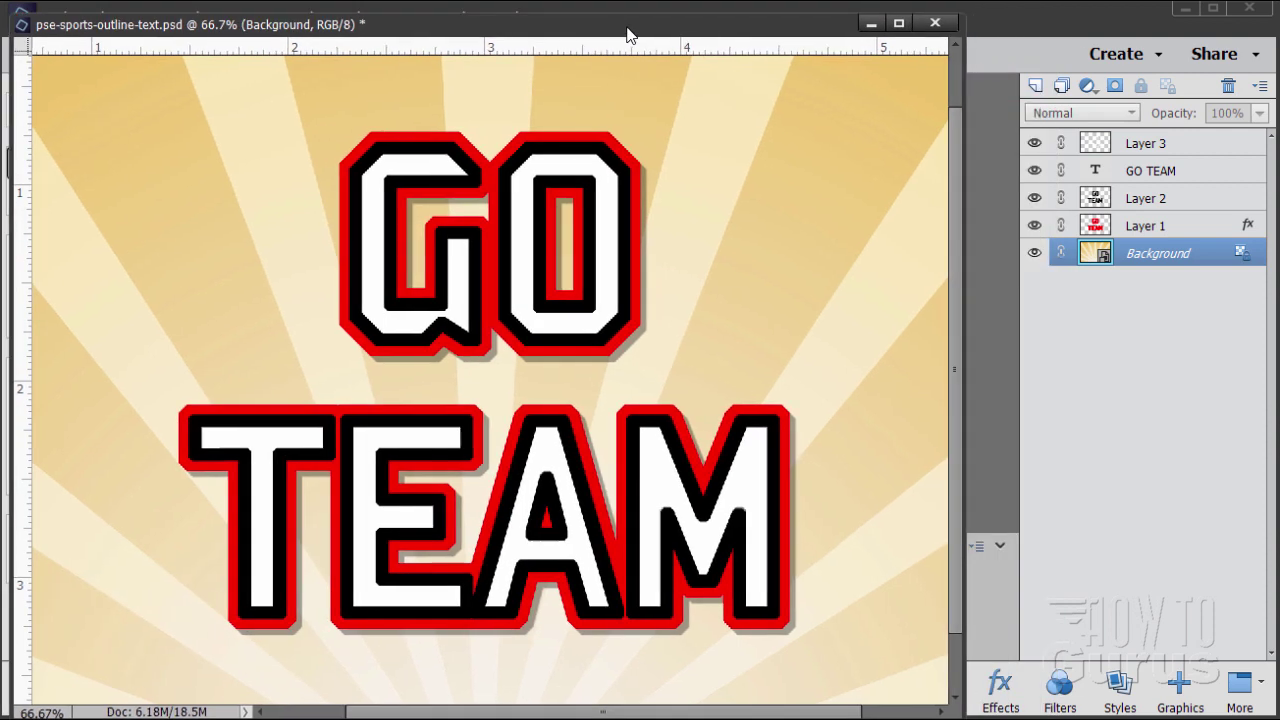
click(1034, 253)
click(1034, 225)
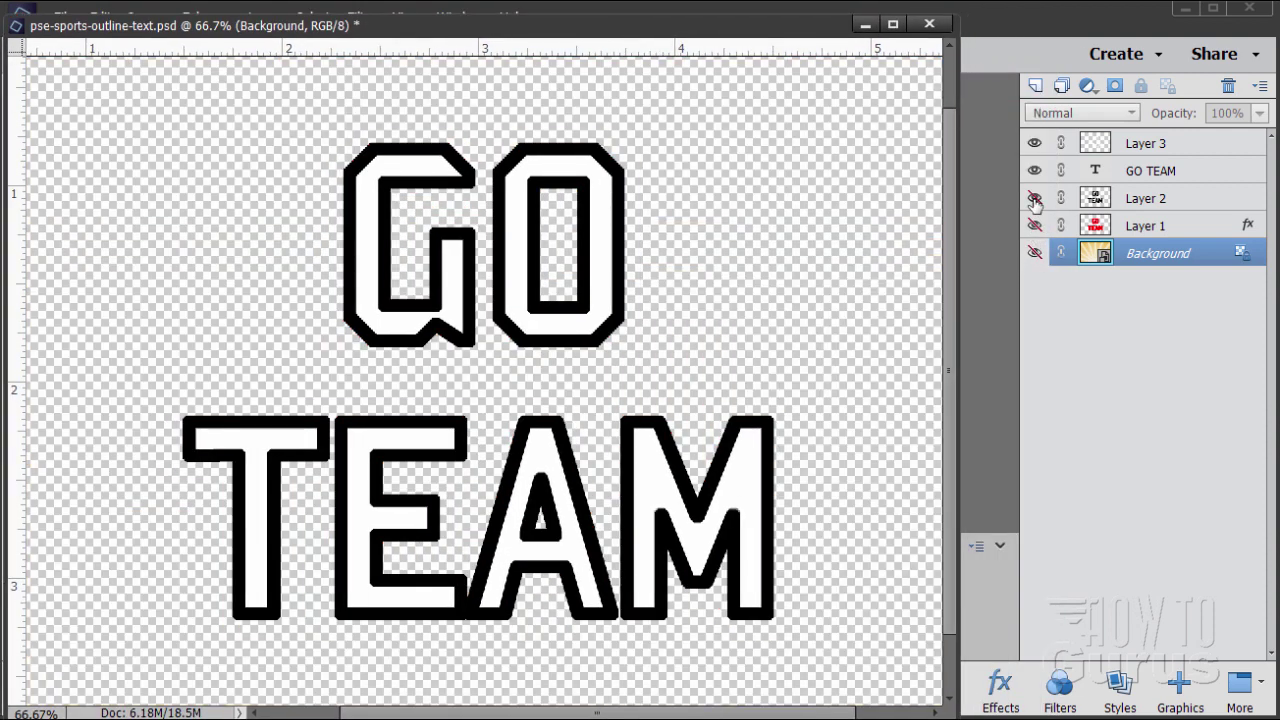
click(1034, 198)
click(1034, 143)
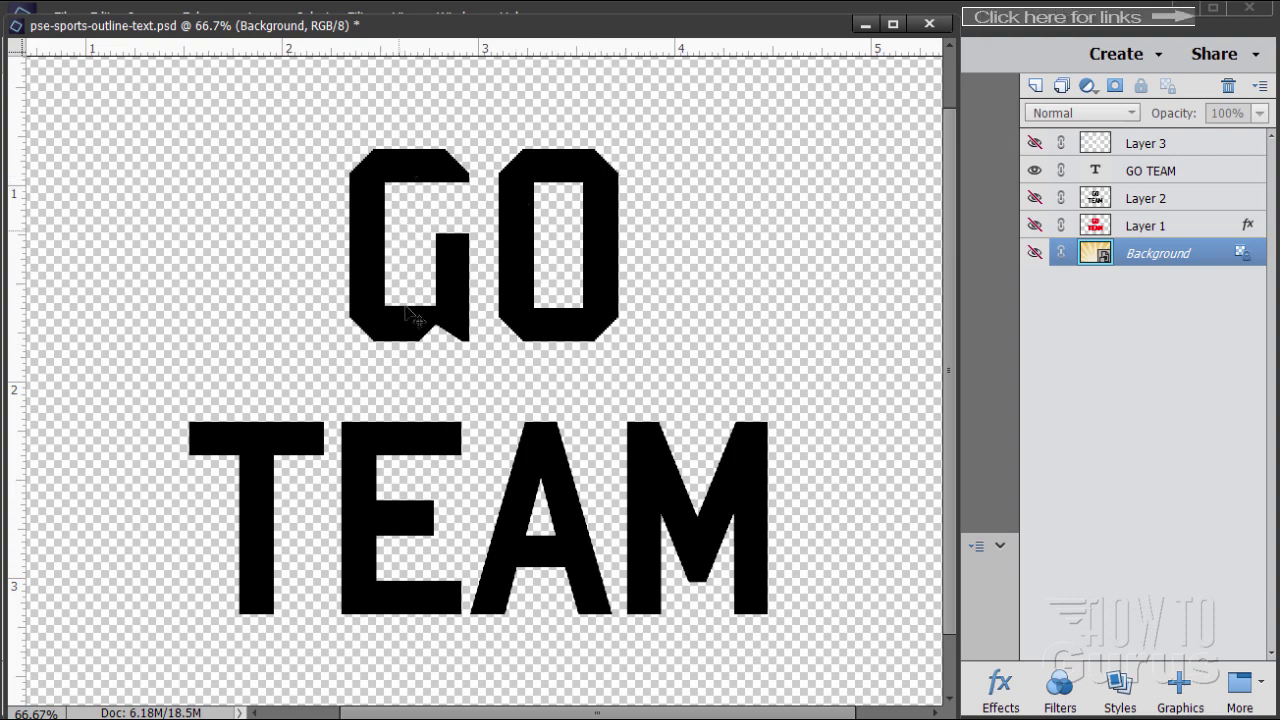
drag(497, 25, 562, 83)
Check that the text uses Bombardier Regular and bring up its font page in the browser.
click(24, 480)
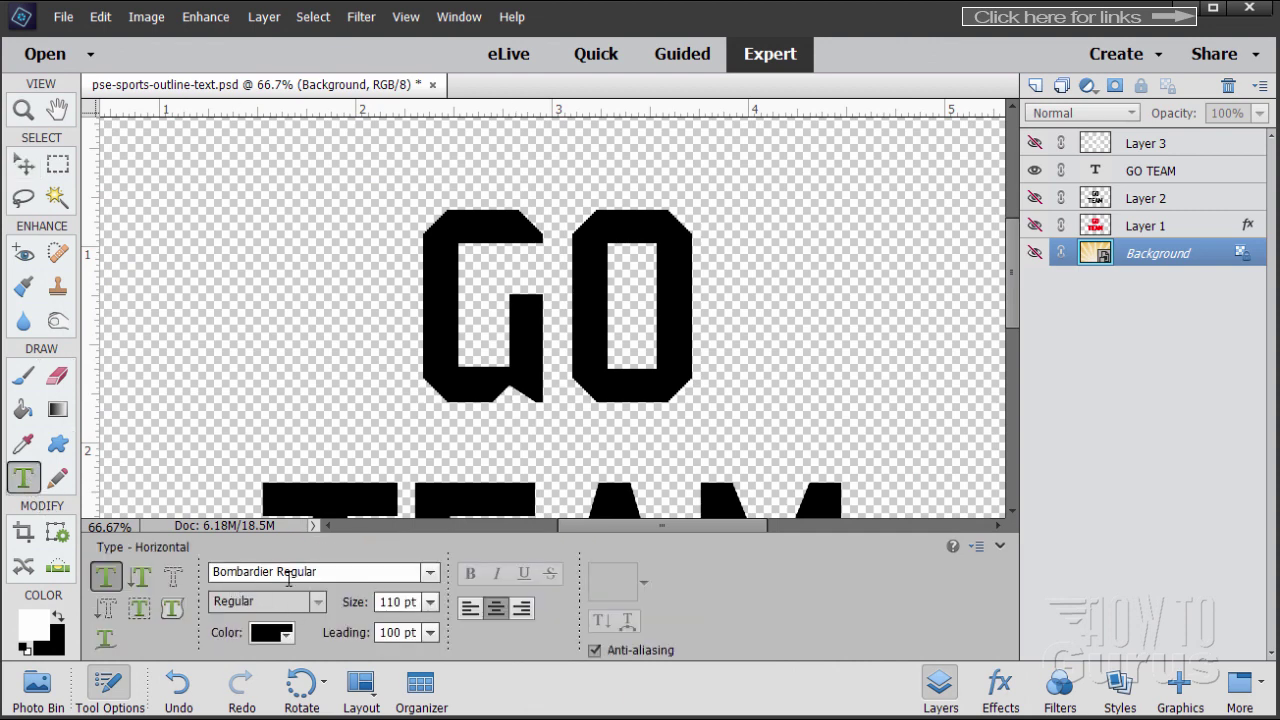
triple_click(328, 572)
click(334, 572)
key(alt+Tab)
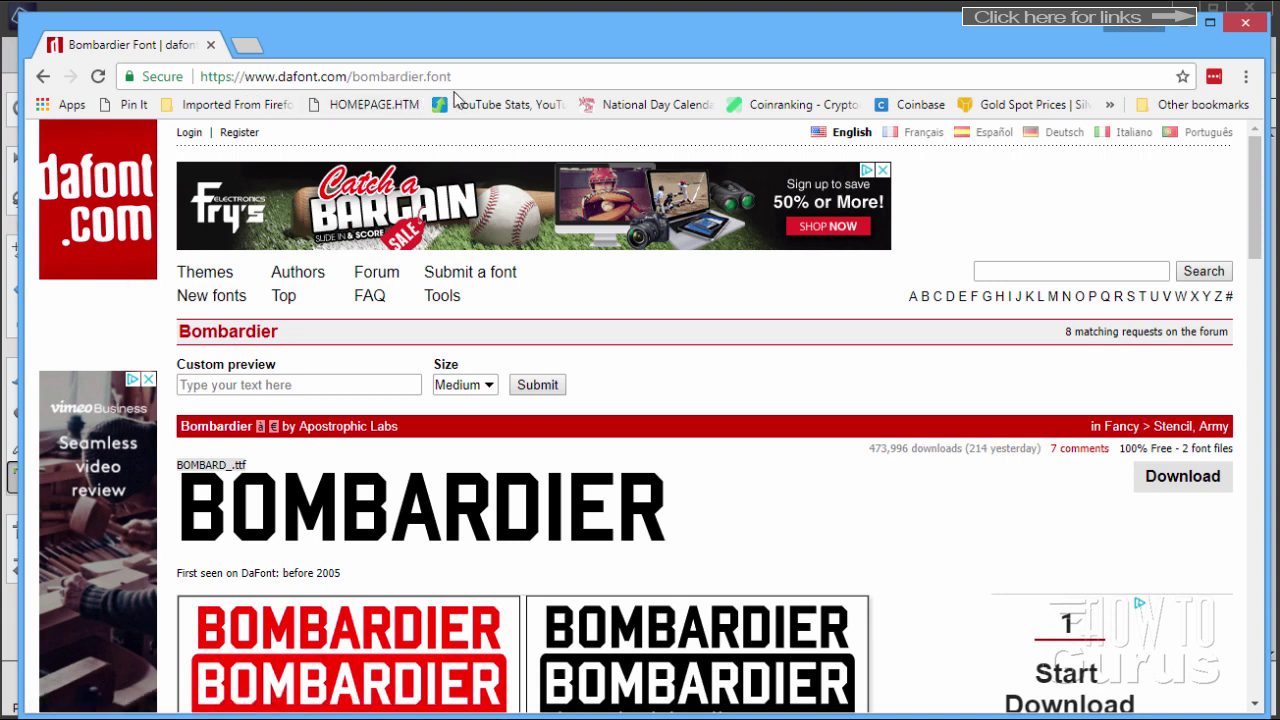
Look over the dafont Bombardier page and dafont home page, then close Chrome.
drag(417, 76, 197, 76)
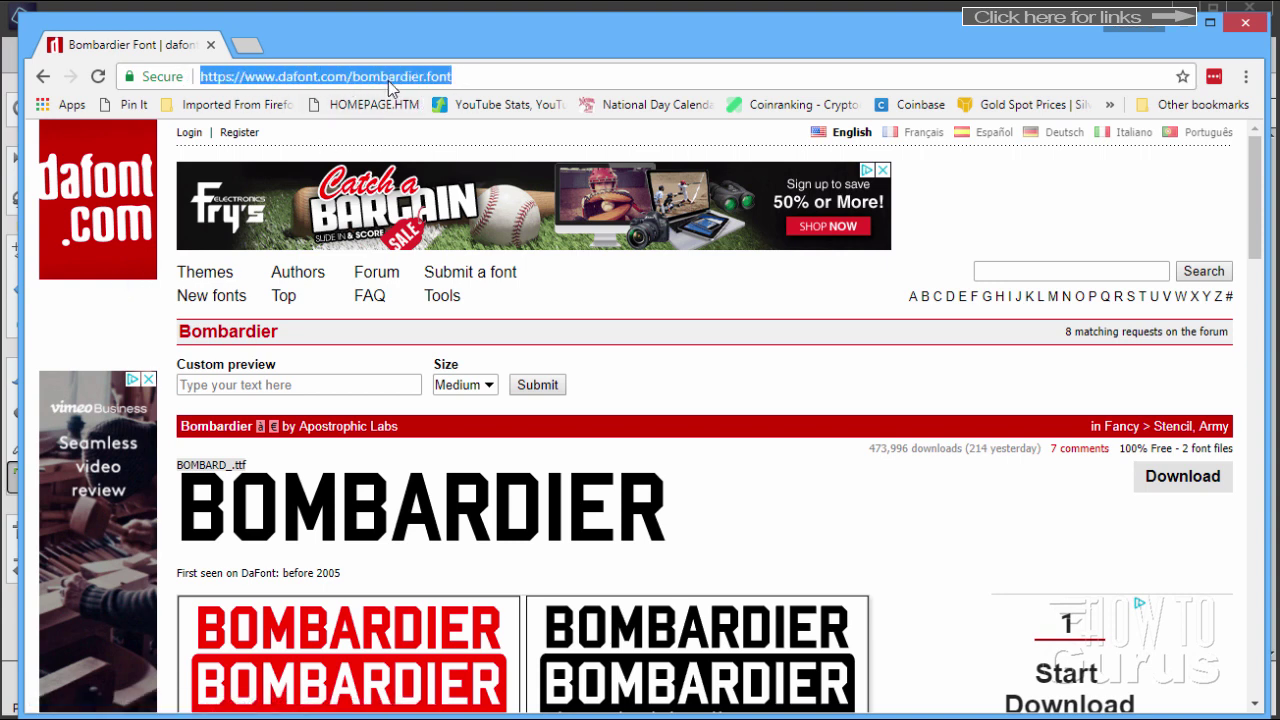
click(445, 92)
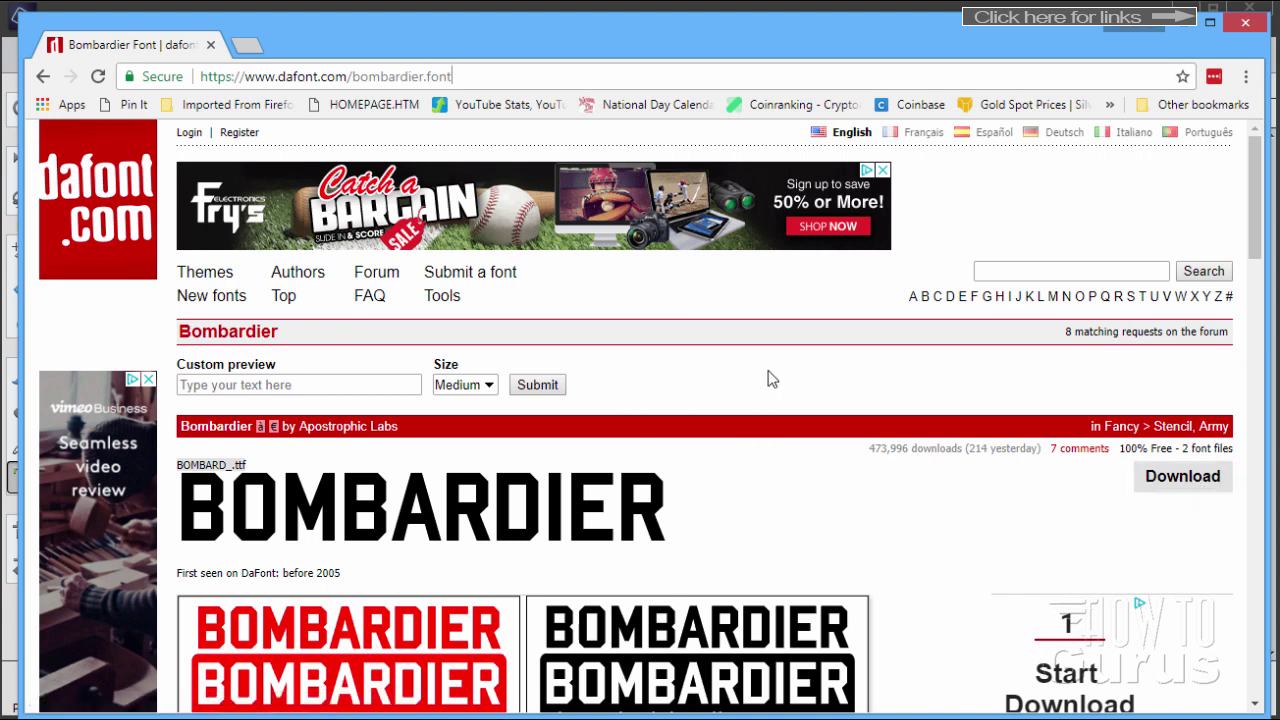
click(110, 193)
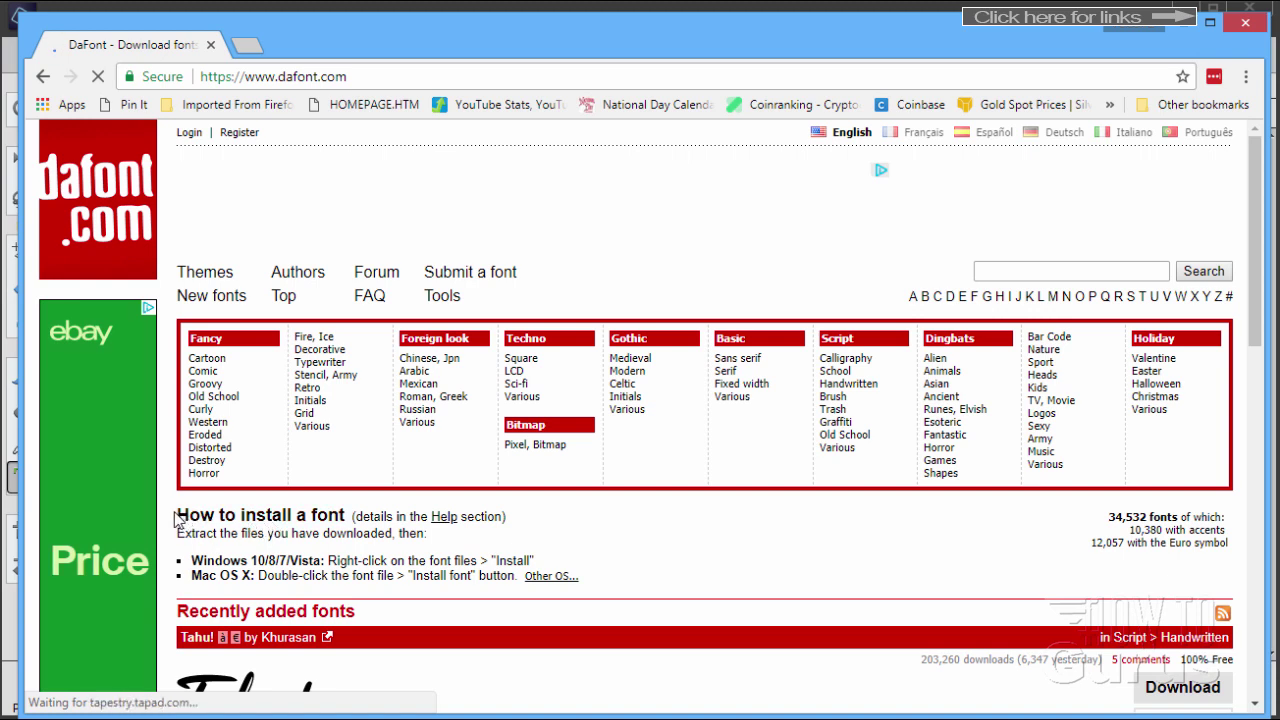
drag(178, 495, 270, 514)
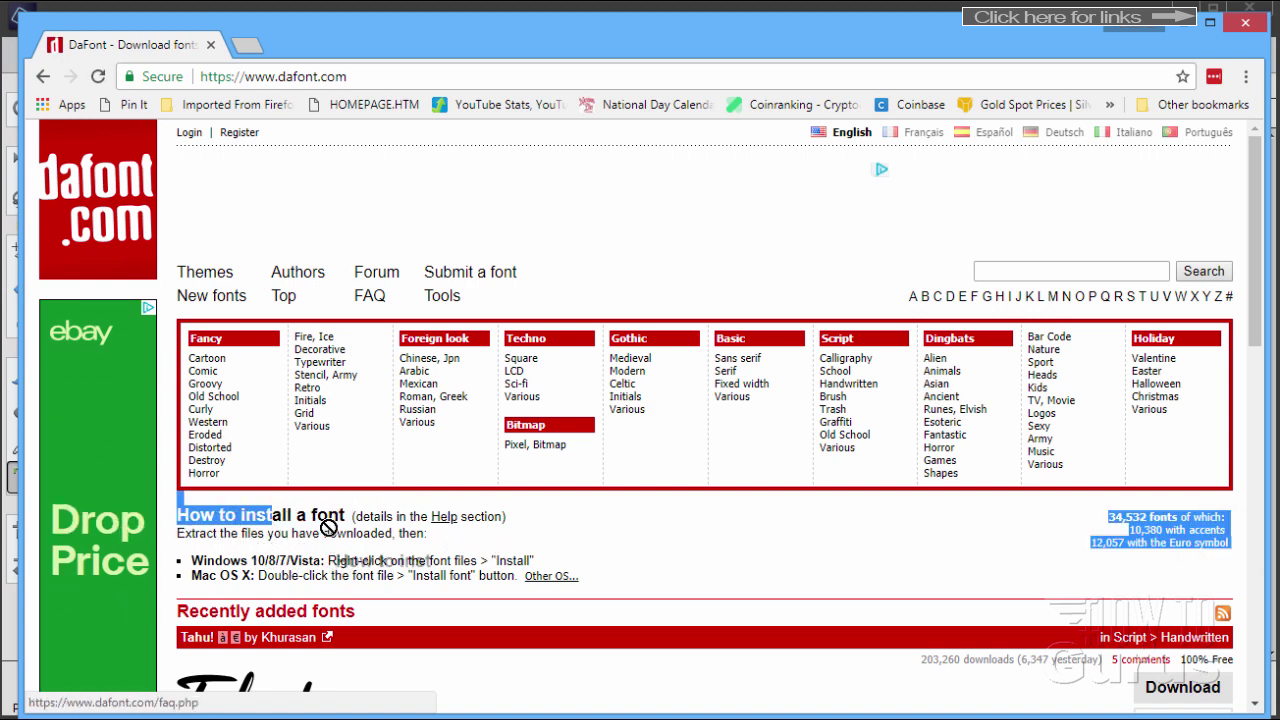
click(411, 535)
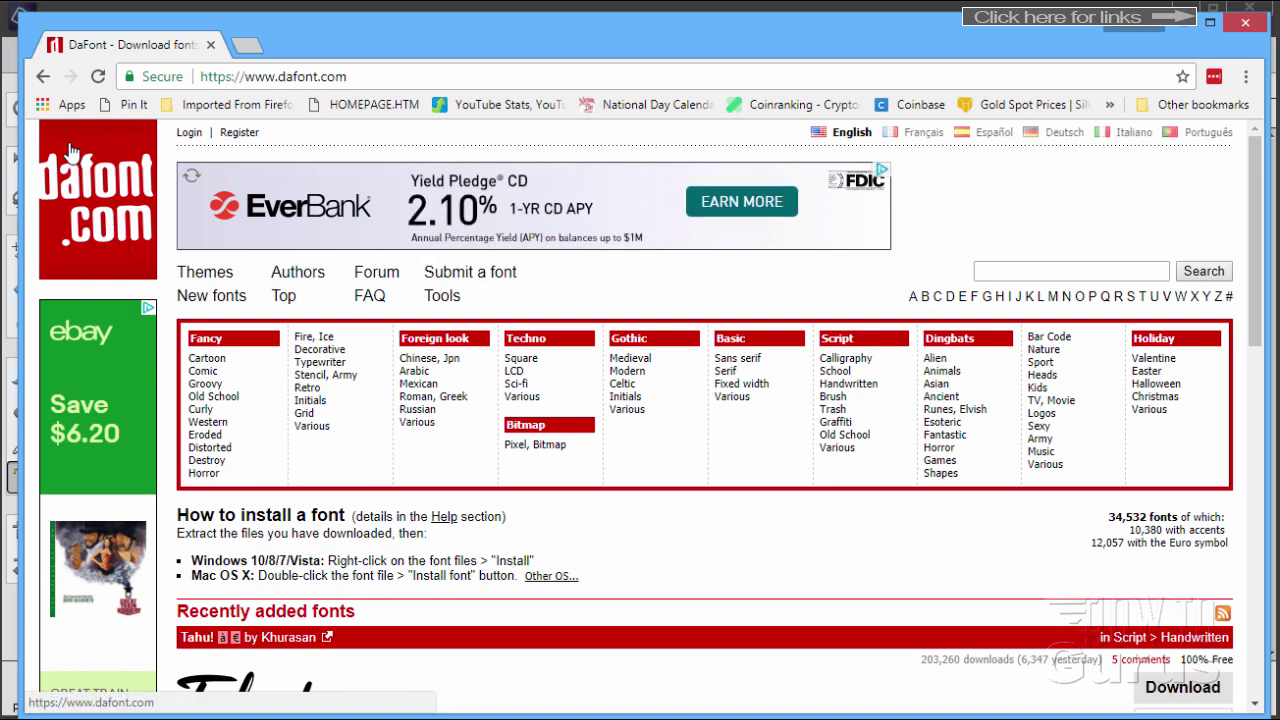
click(43, 76)
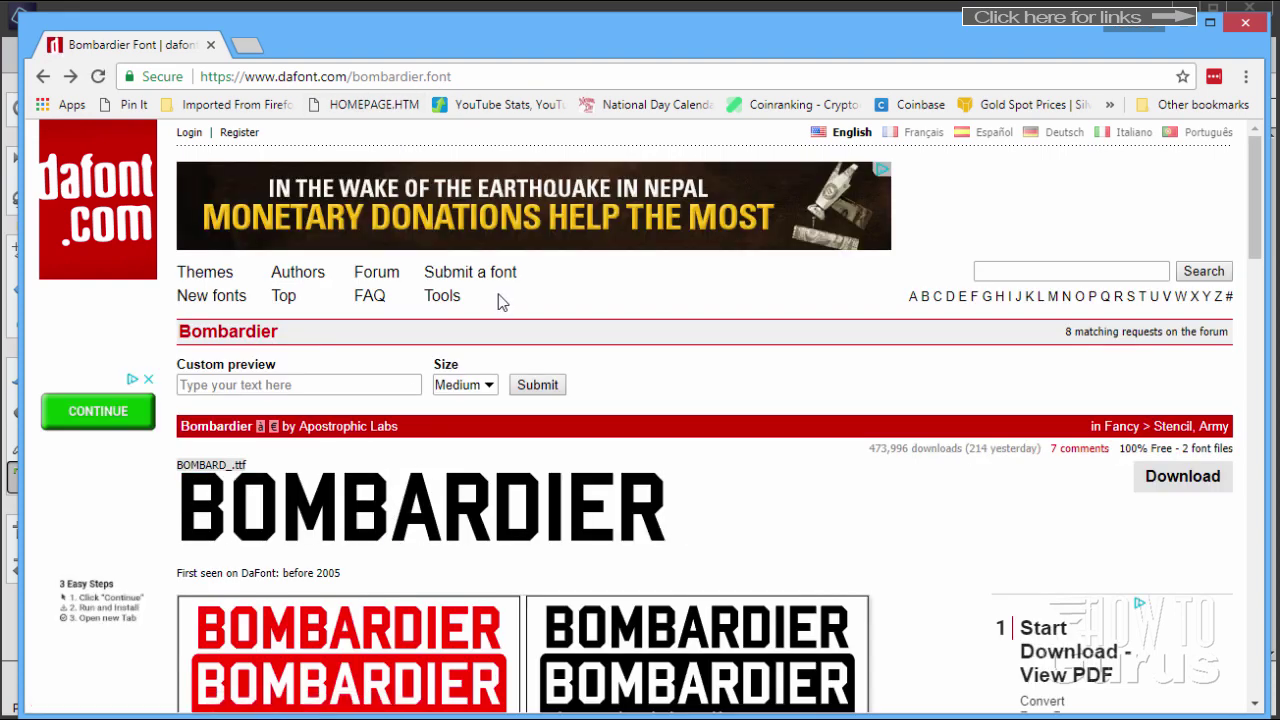
click(1247, 27)
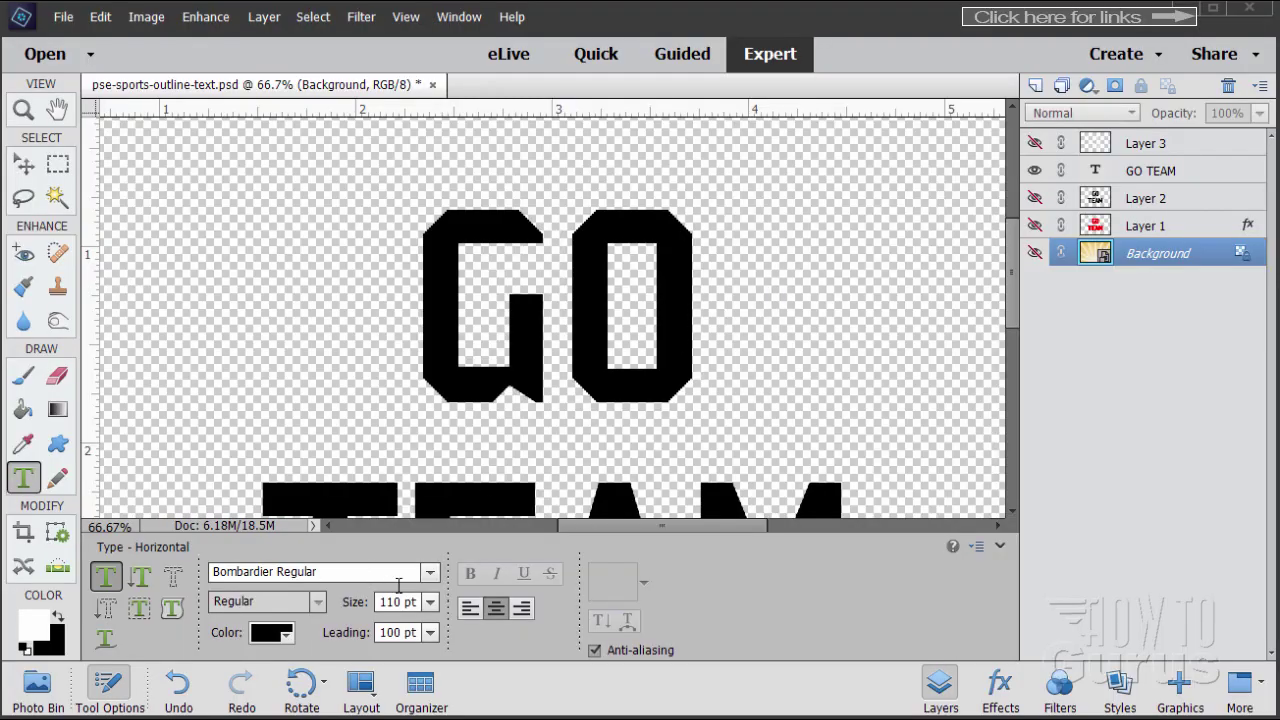
Switch the type font to Britannic Bold Regular, then close the GO TEAM document.
click(430, 573)
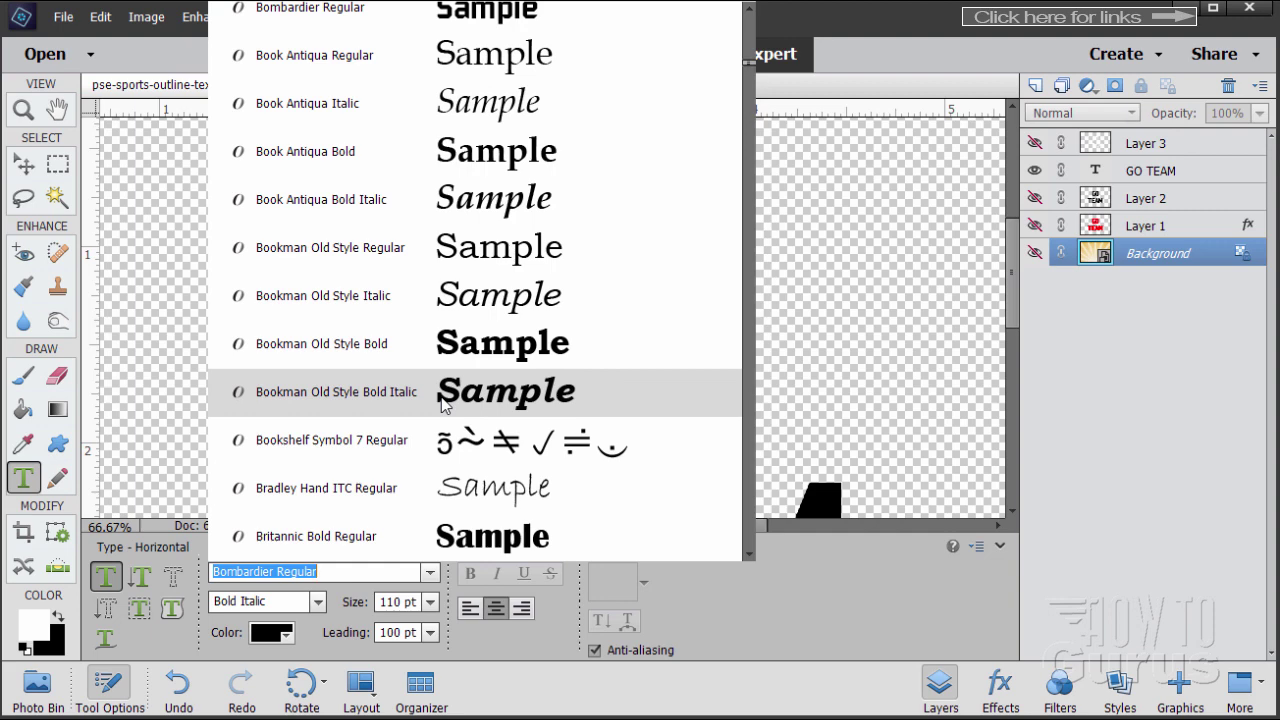
click(316, 536)
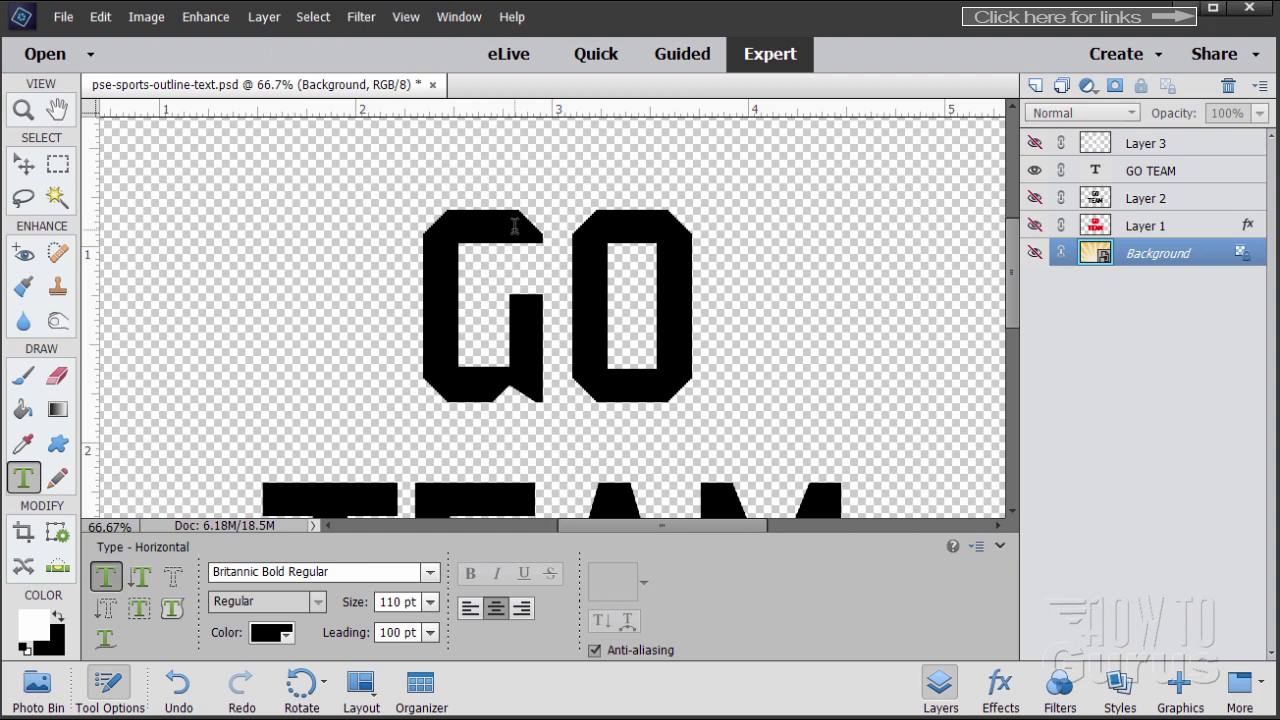
click(36, 166)
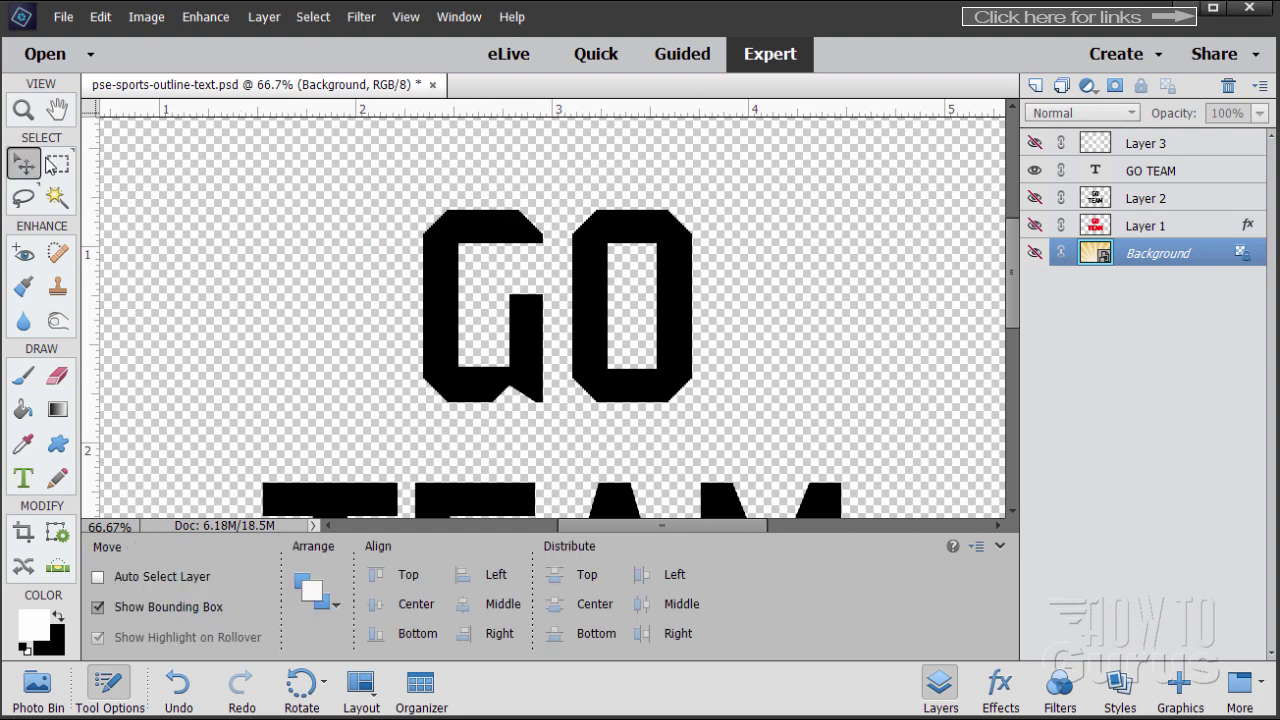
click(433, 86)
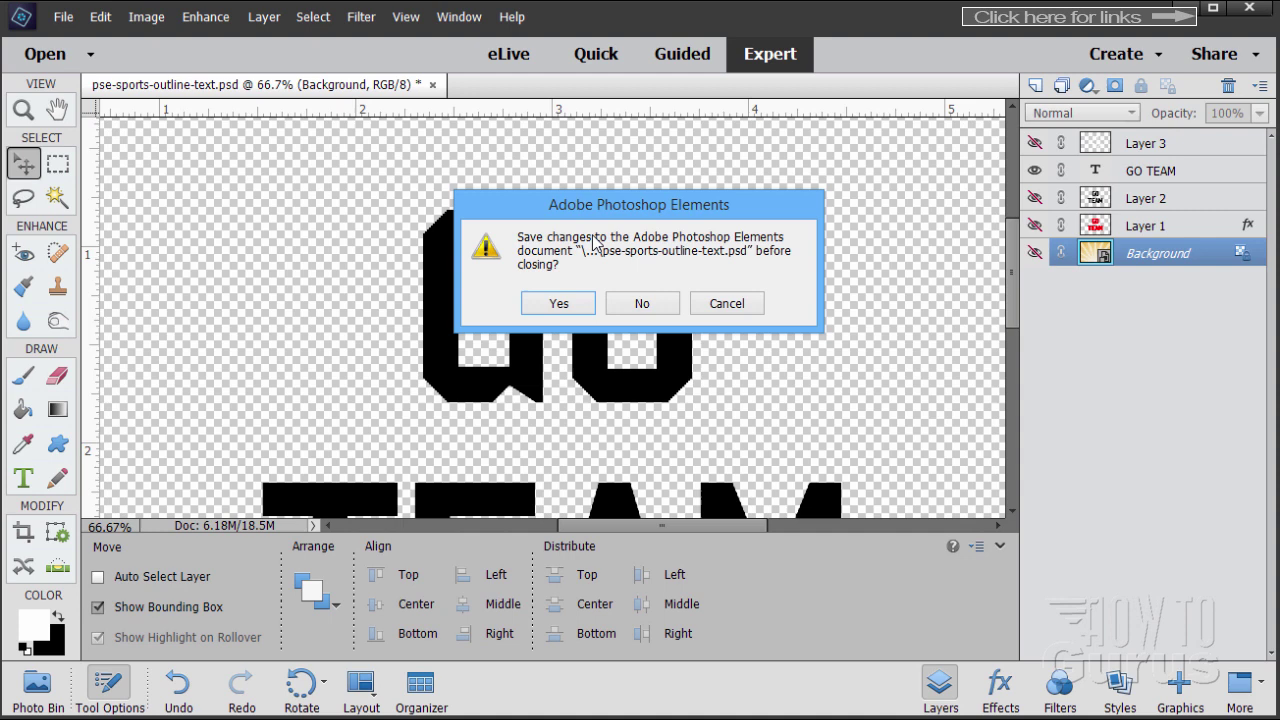
Discard GO TEAM changes, create a blank 6 × 4 inch, 300 ppi file, and reset default colours.
click(630, 304)
click(63, 17)
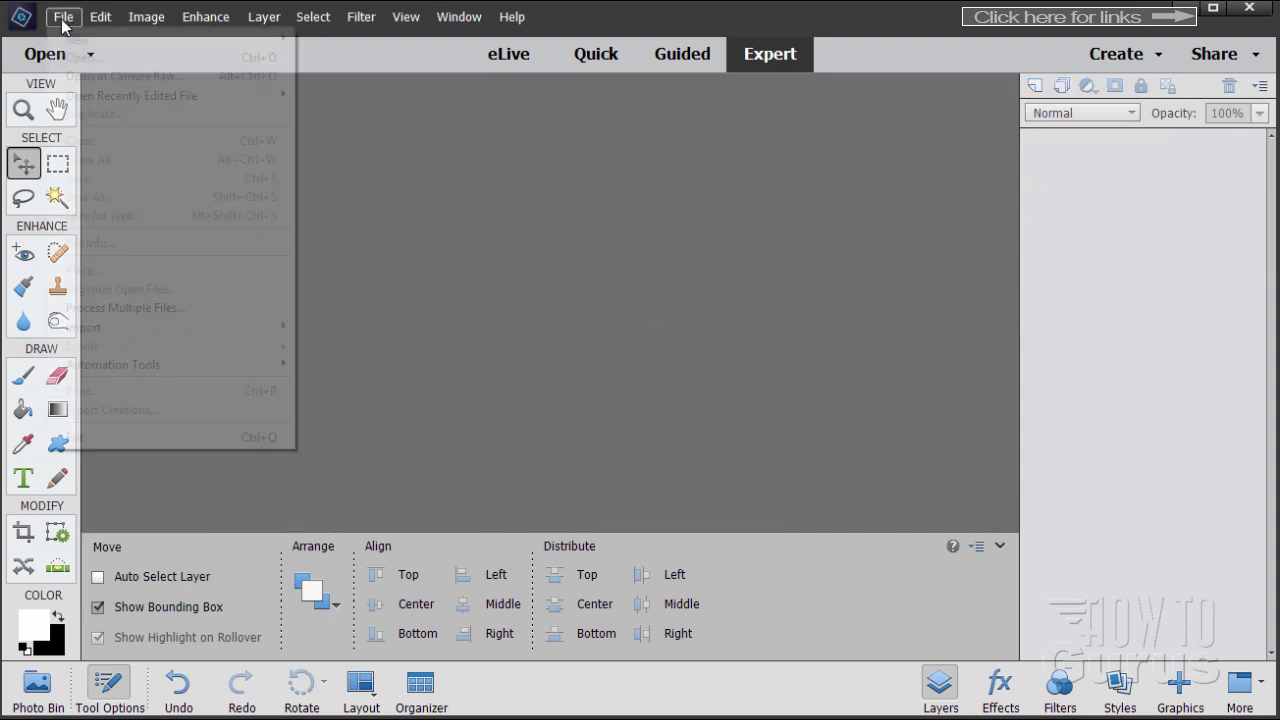
mouse_move(100, 39)
click(318, 40)
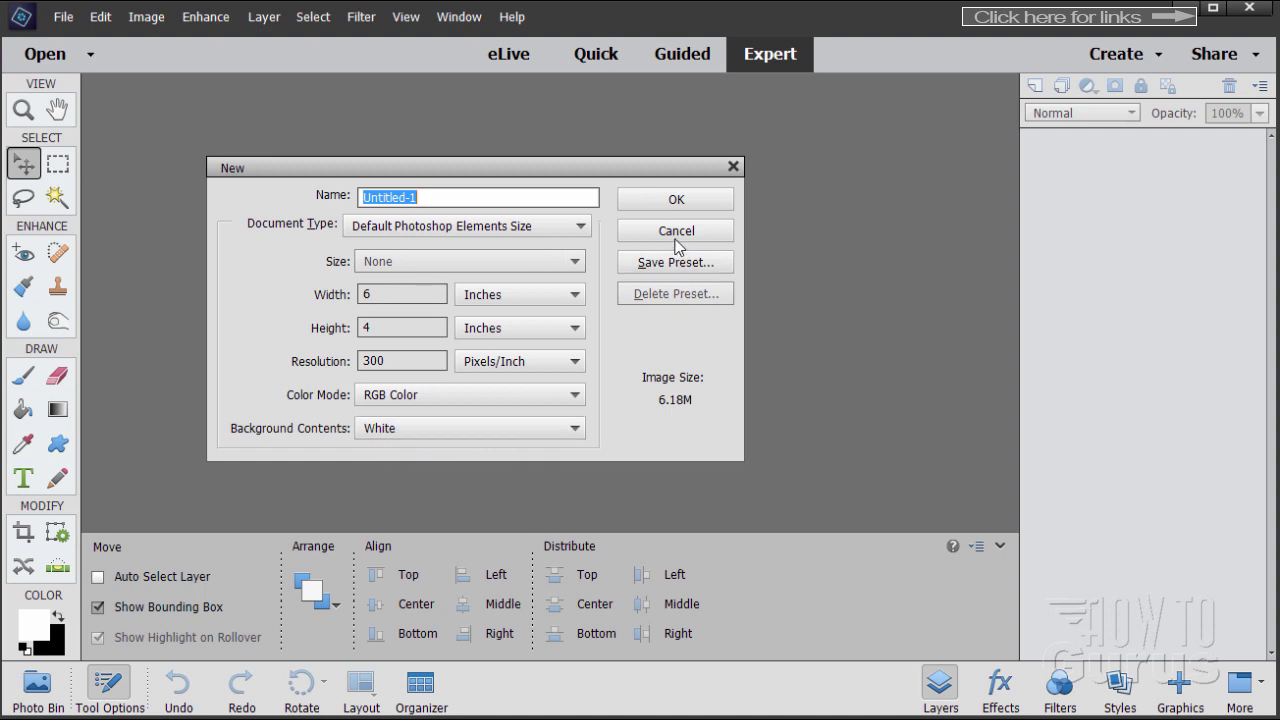
click(672, 199)
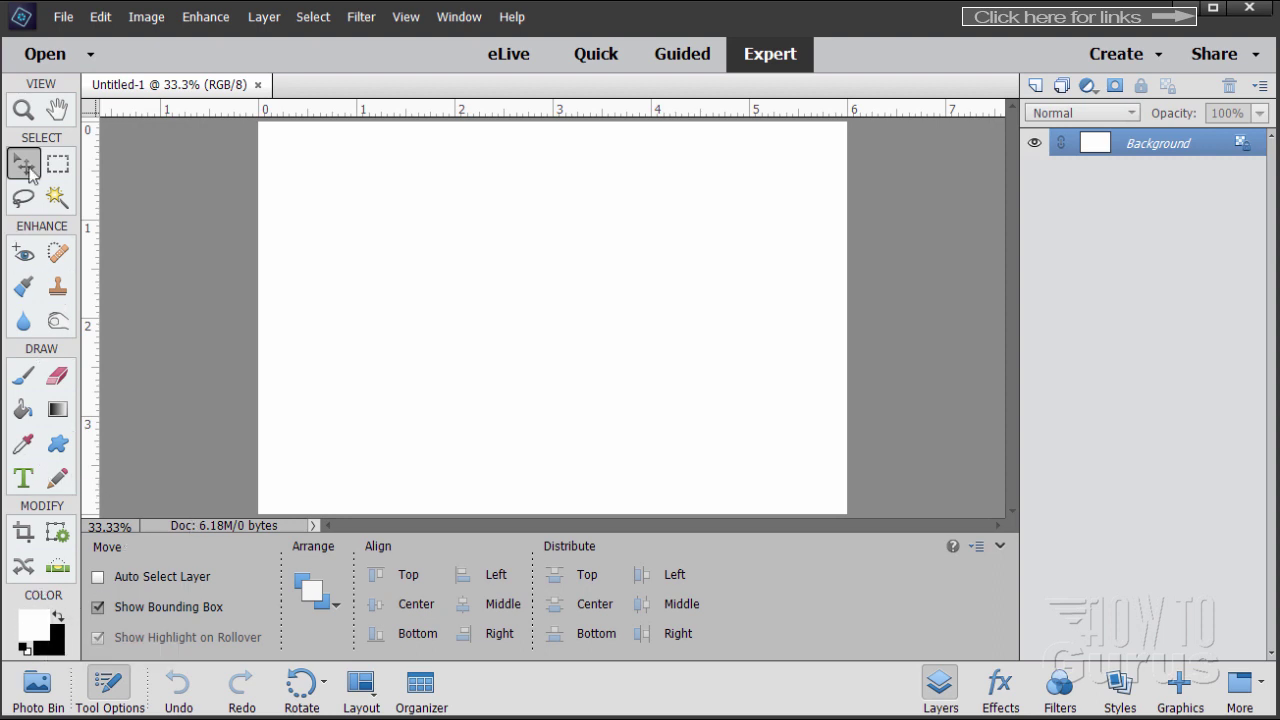
key(d)
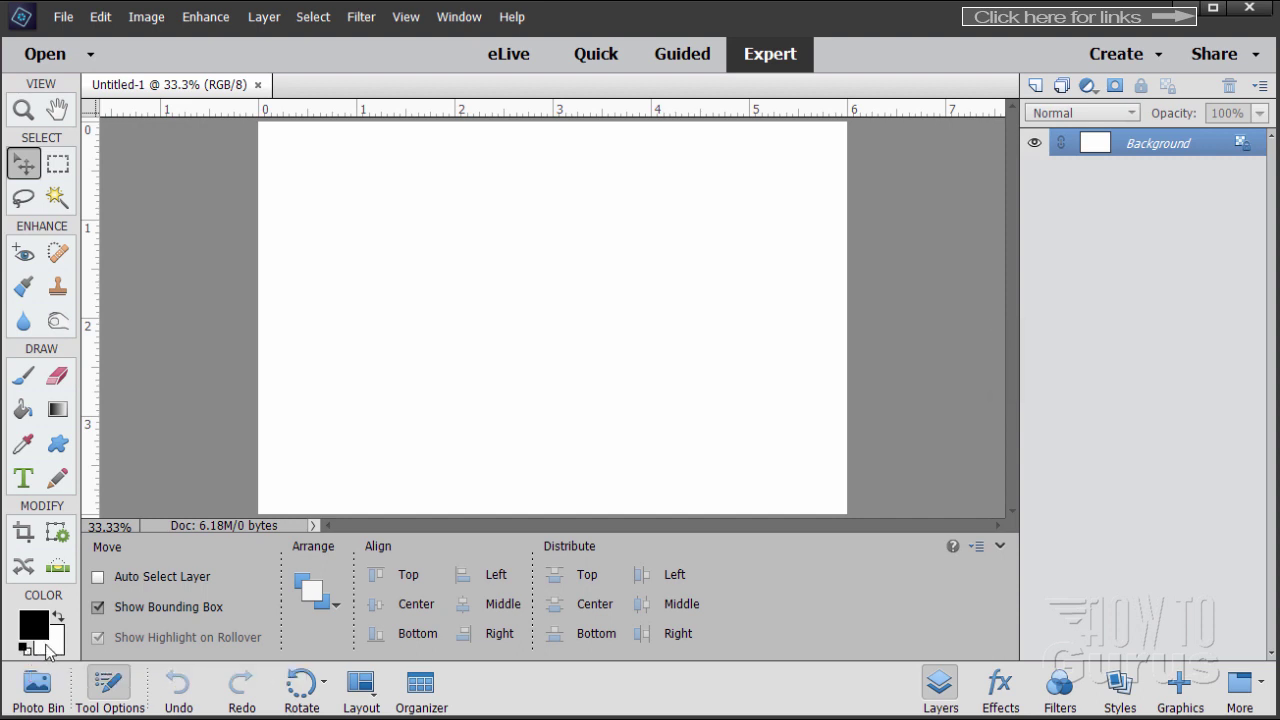
Choose Bombardier Regular from the Type tool's font list.
click(30, 486)
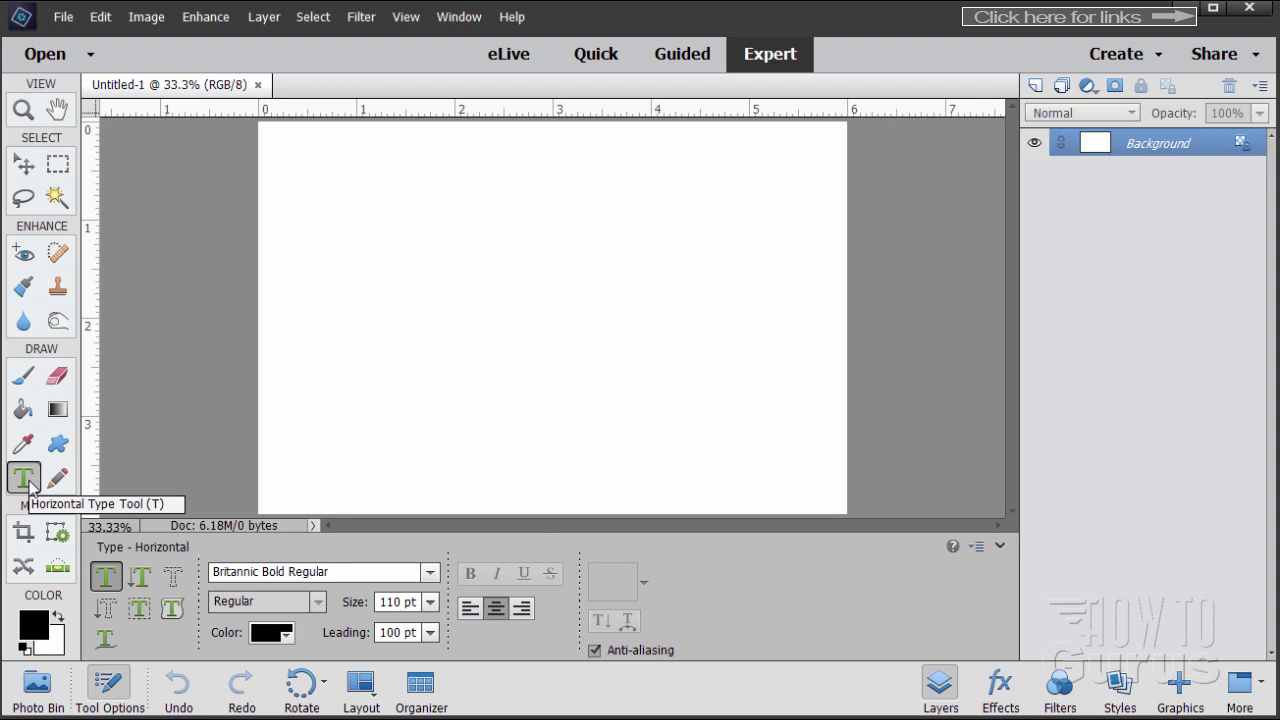
click(429, 573)
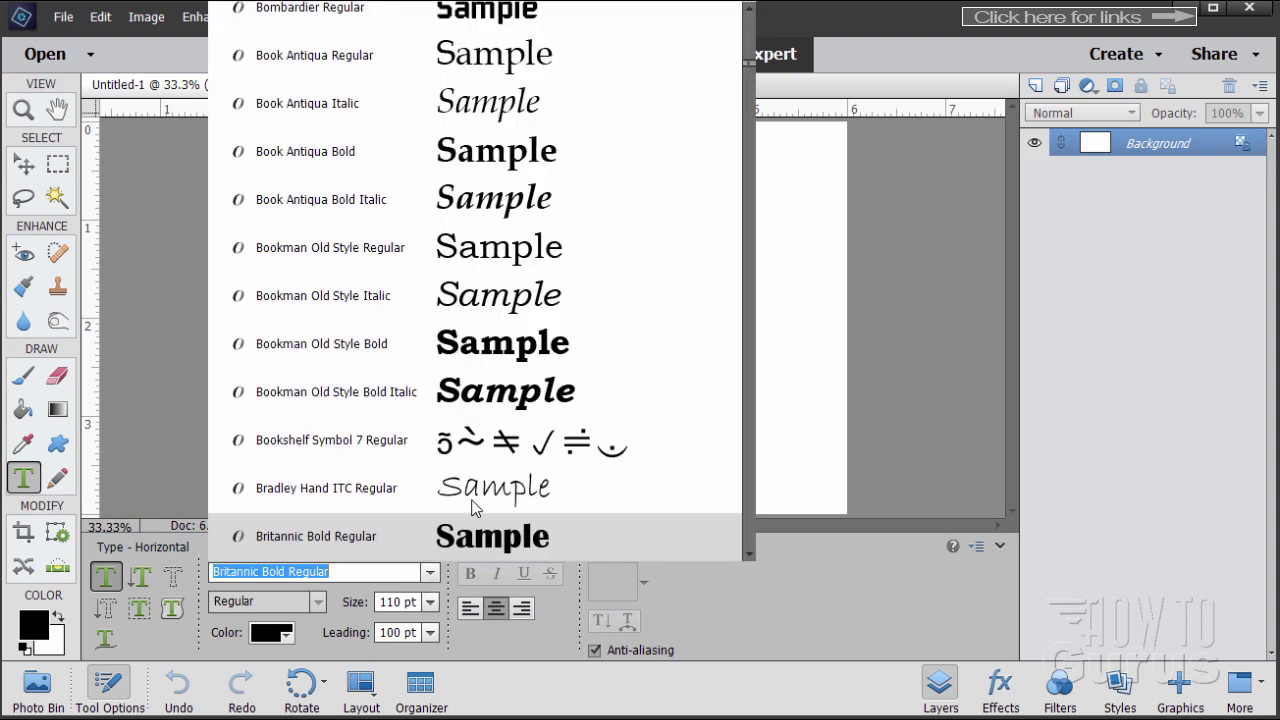
scroll(473, 507, down, 5)
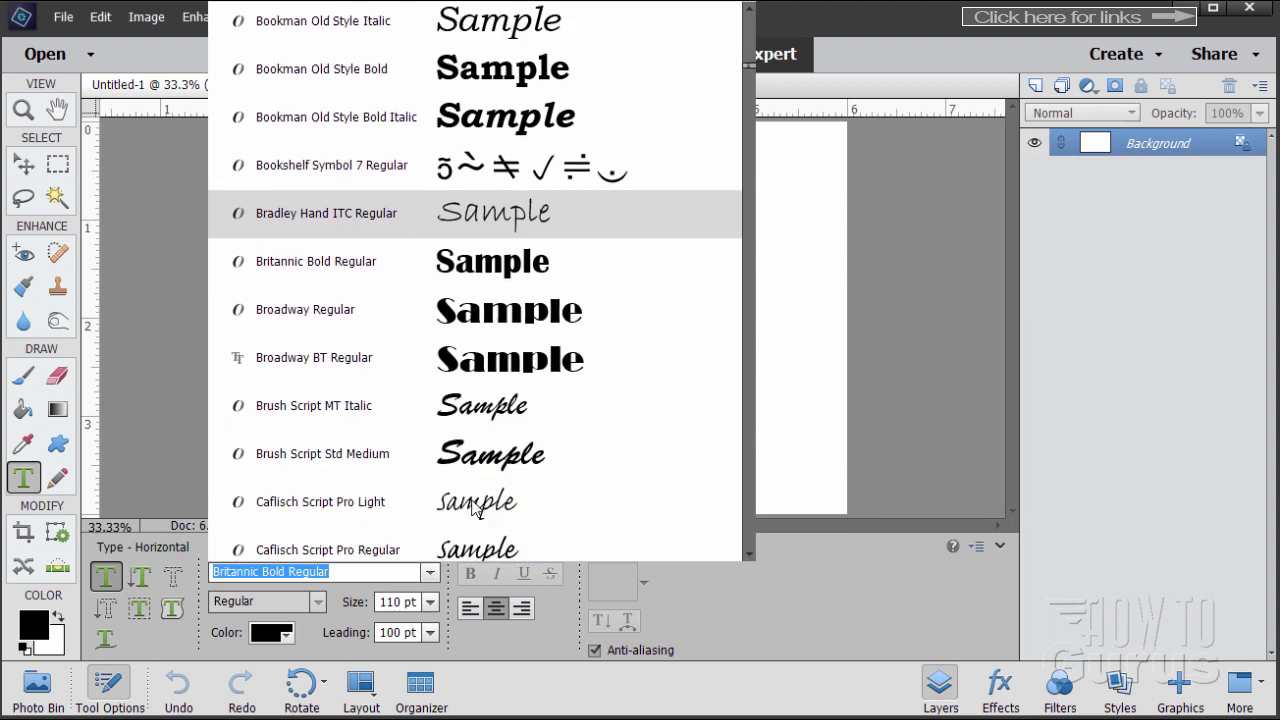
scroll(475, 508, up, 5)
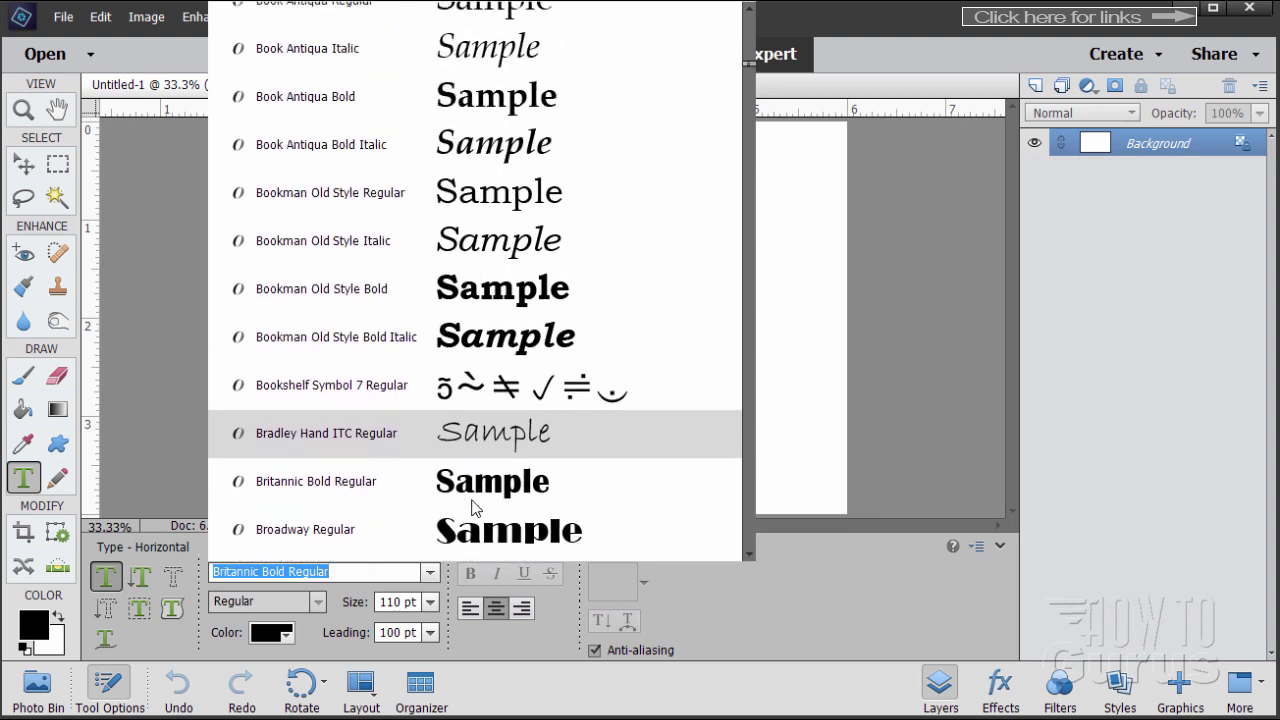
scroll(475, 508, up, 5)
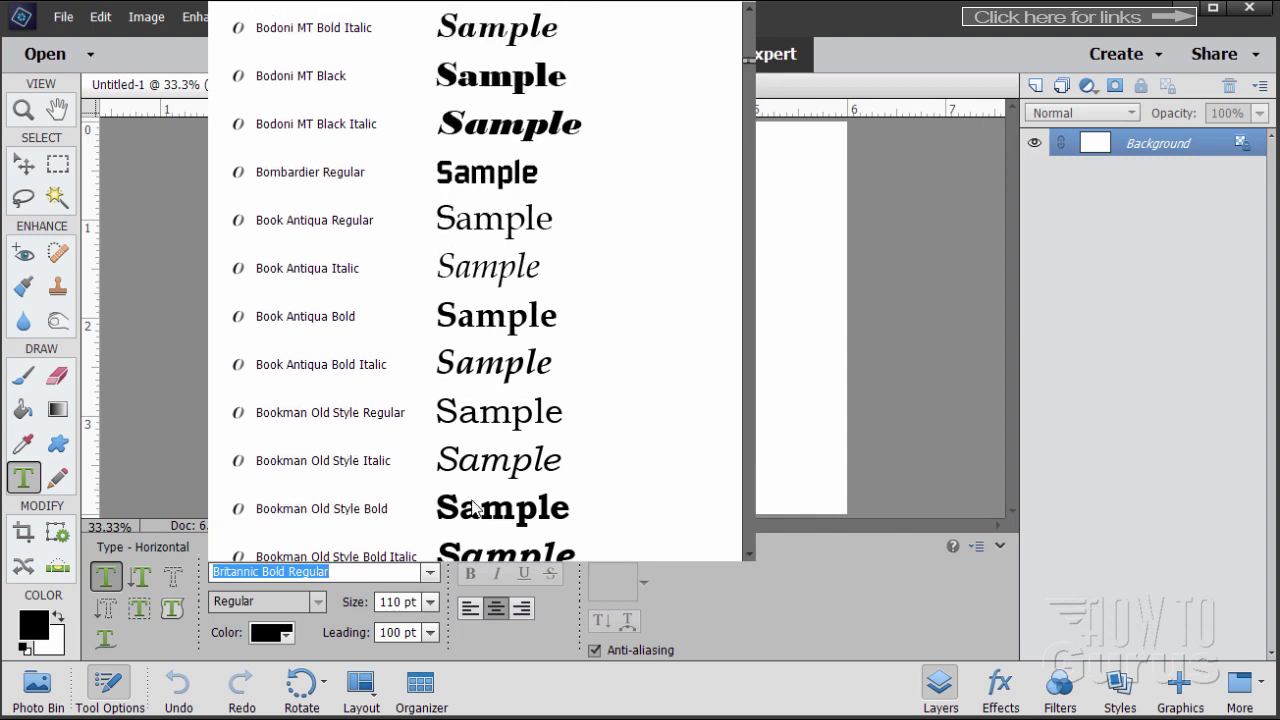
scroll(475, 508, up, 1)
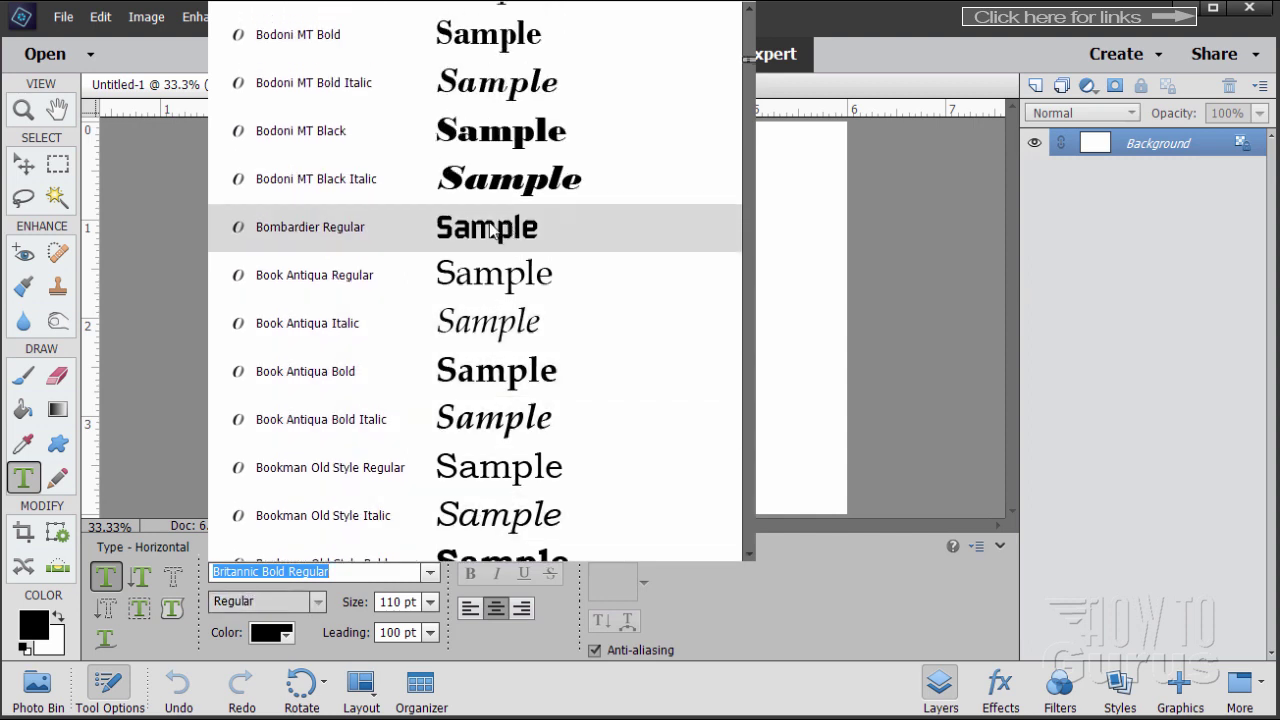
click(452, 232)
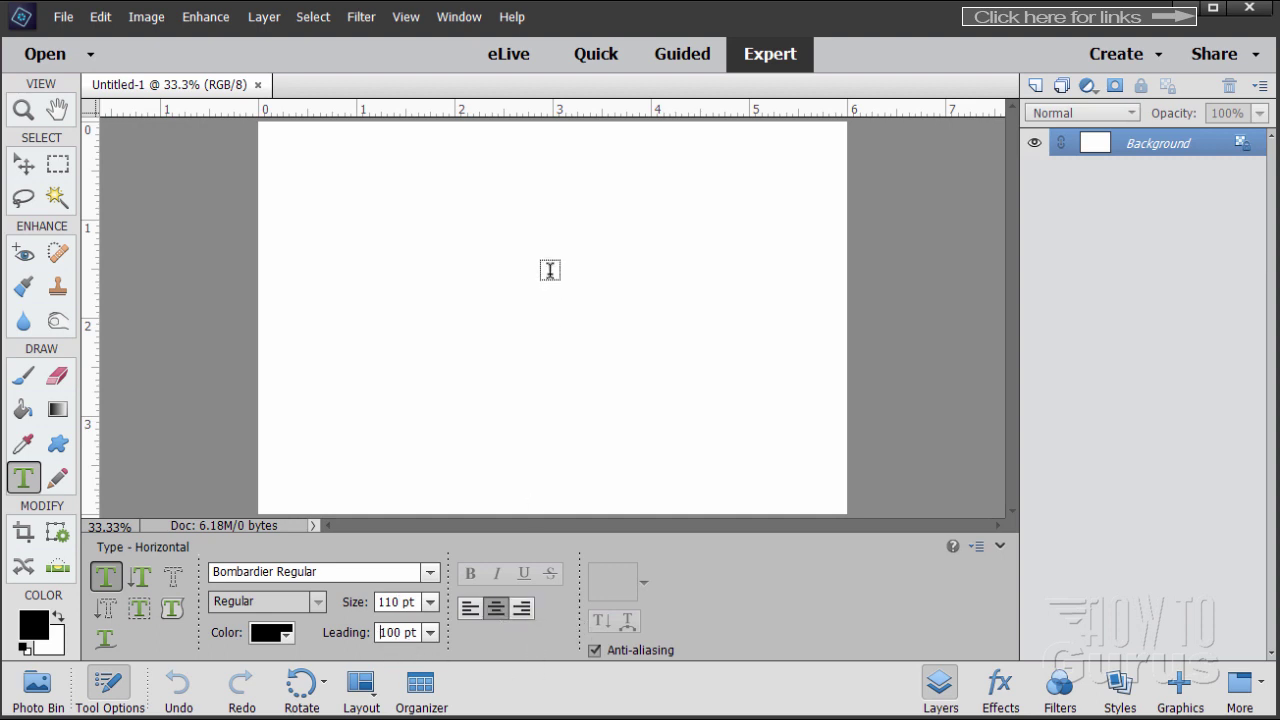
Type GO on one line and TEAM on the next on the canvas.
click(531, 270)
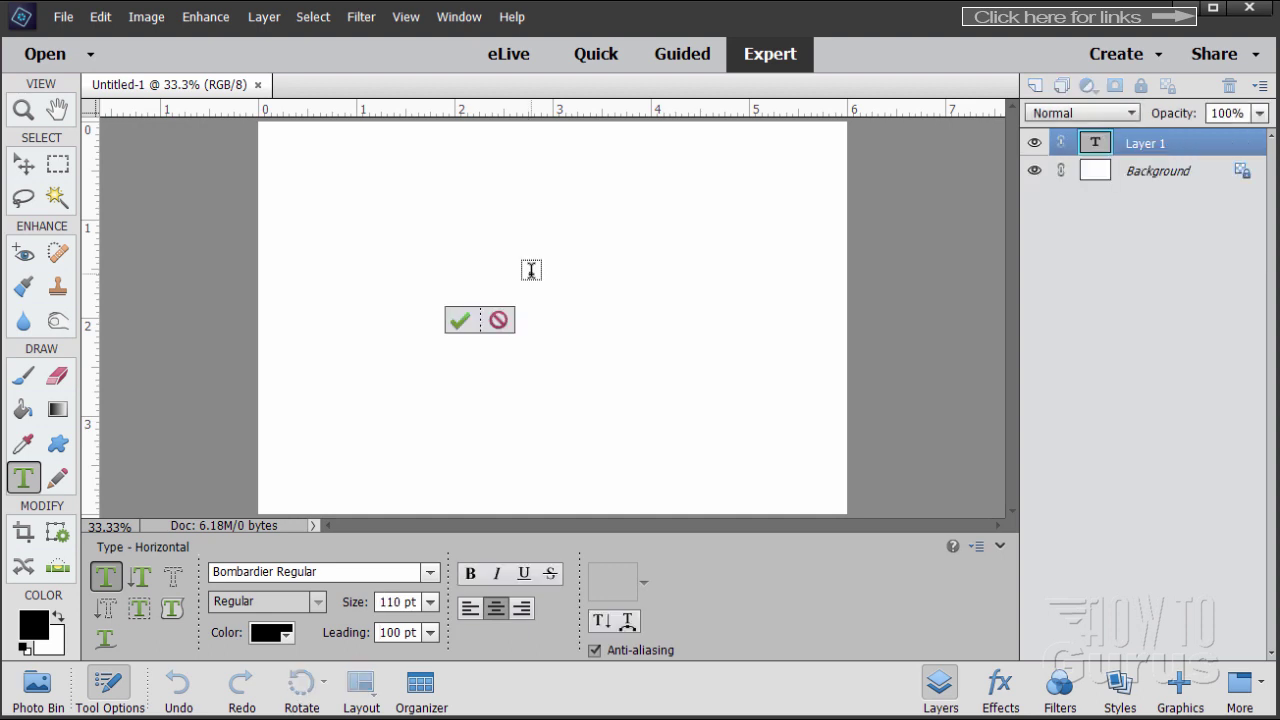
text(GO)
key(Return)
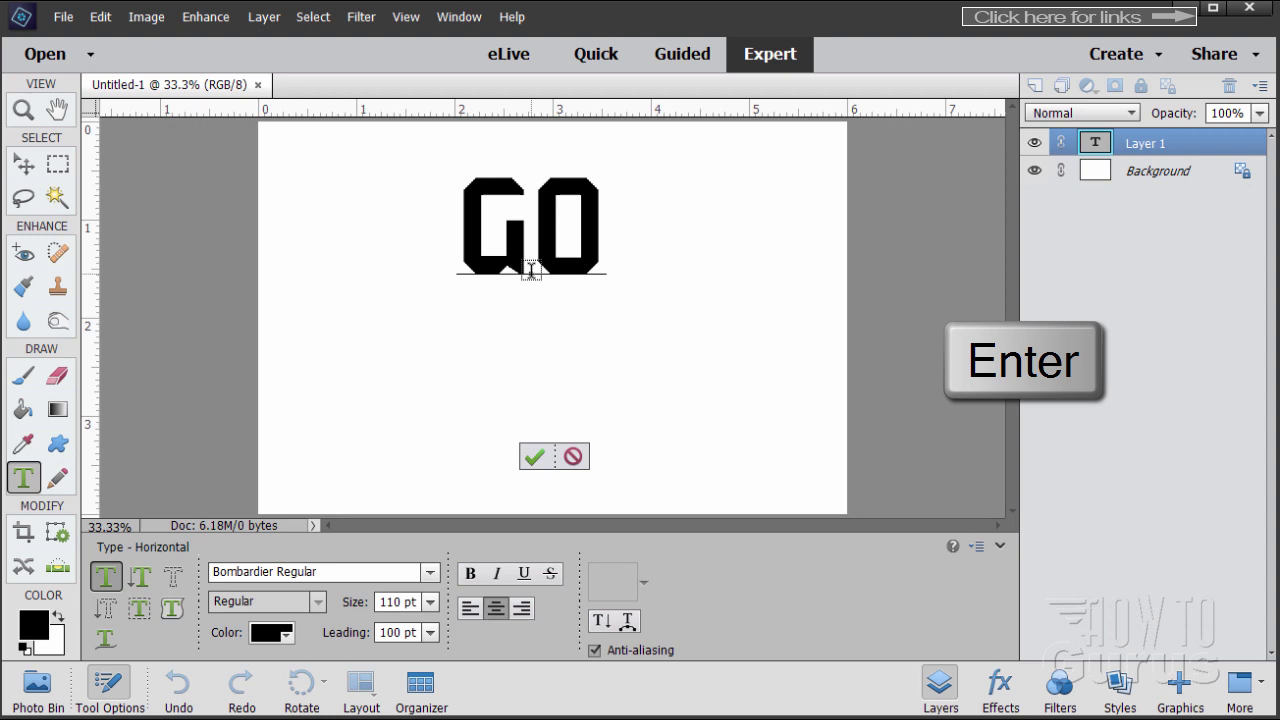
text(TEAM)
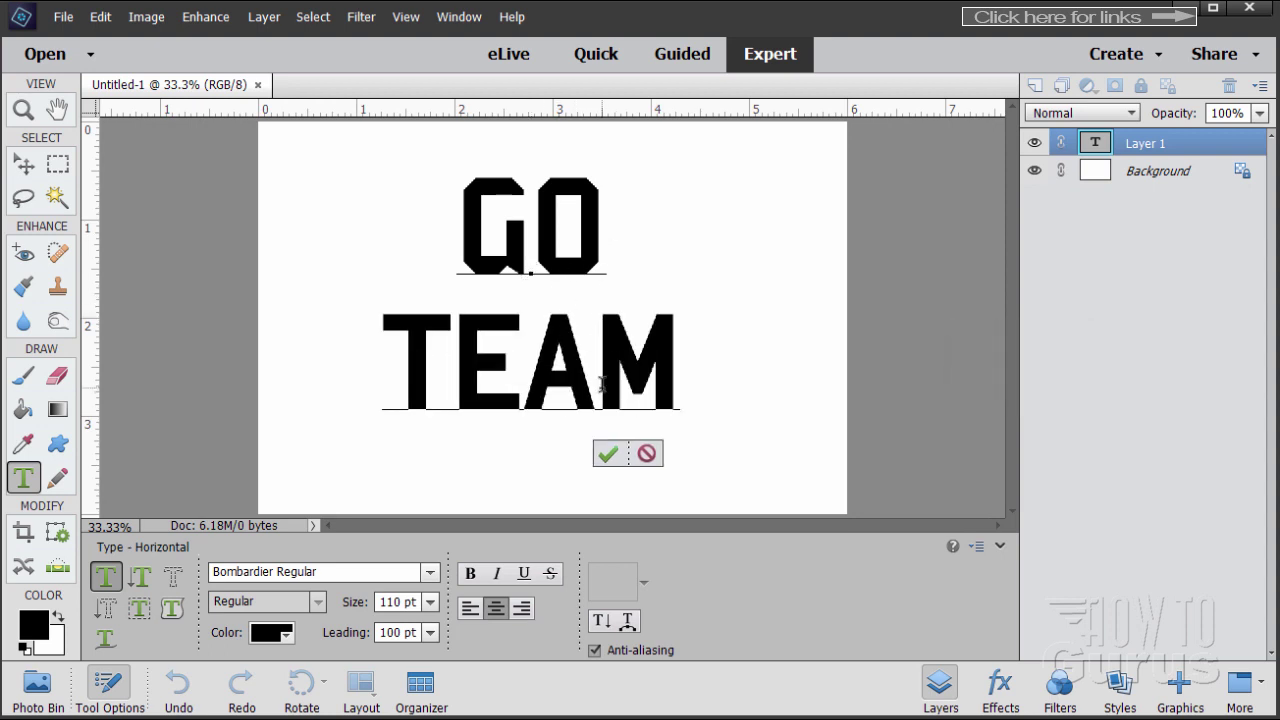
key(shift)
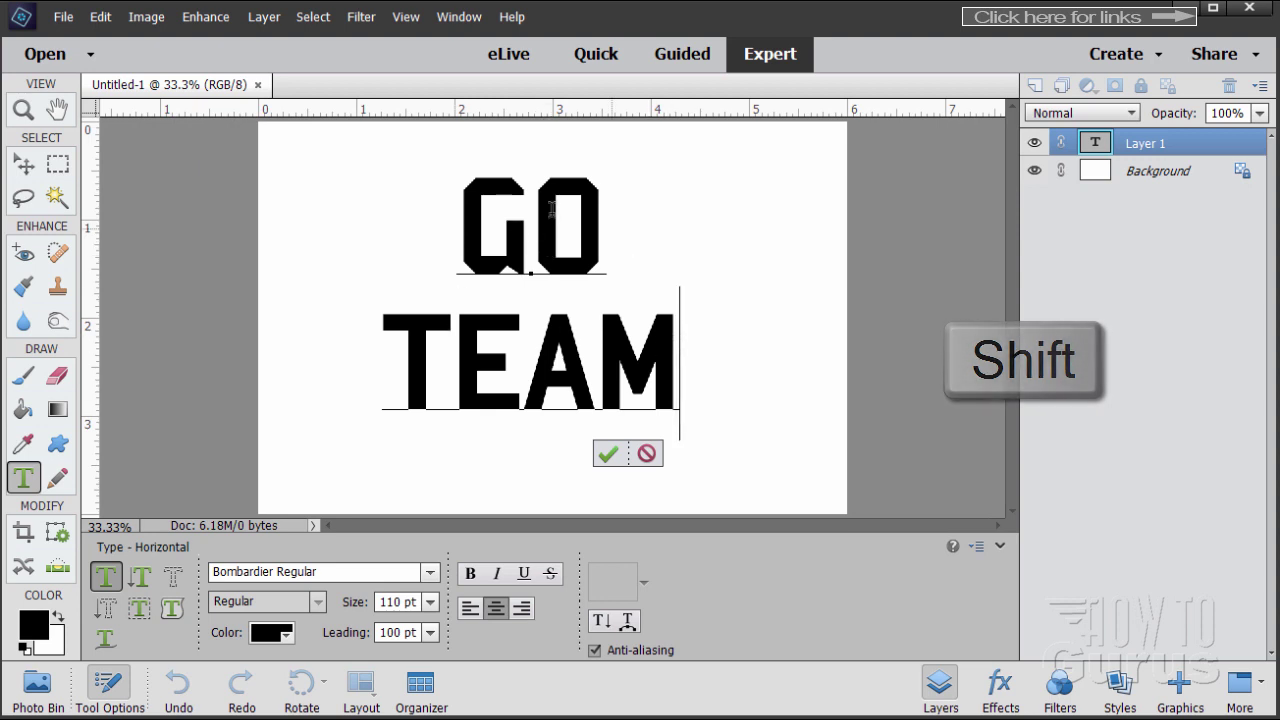
Commit the text and nudge it slightly right and down.
click(608, 453)
key(v)
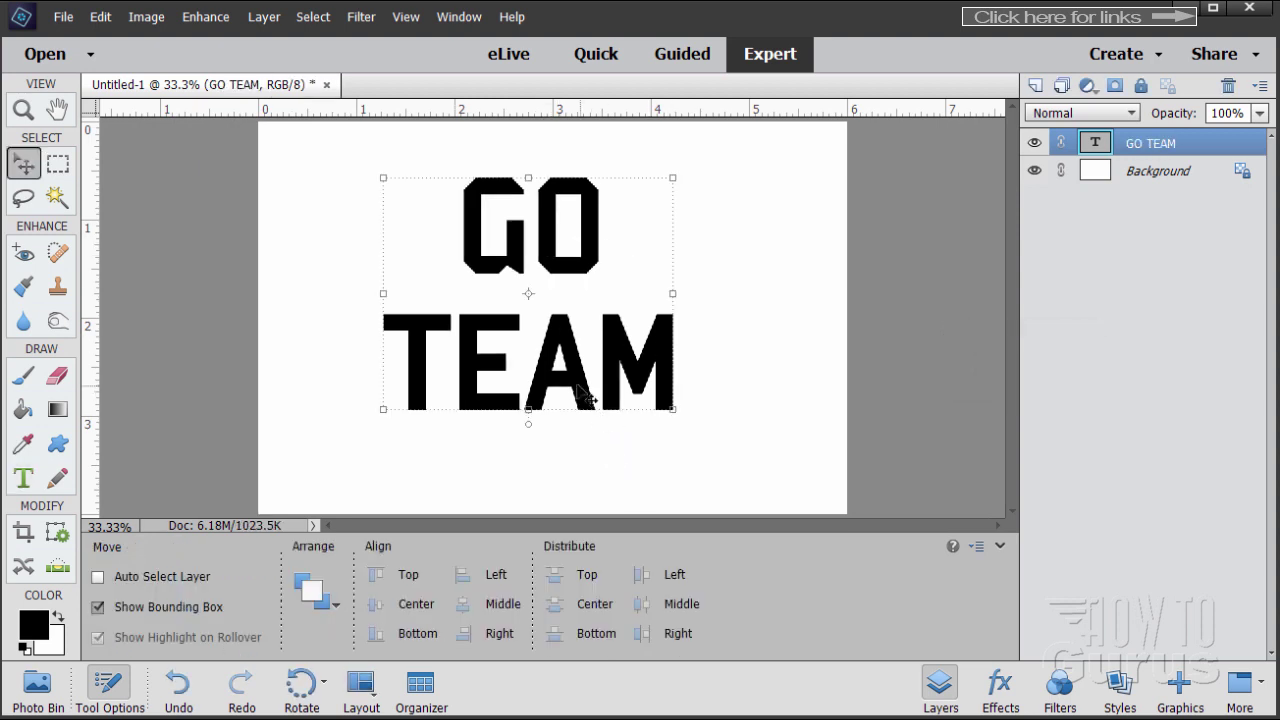
drag(577, 386, 515, 371)
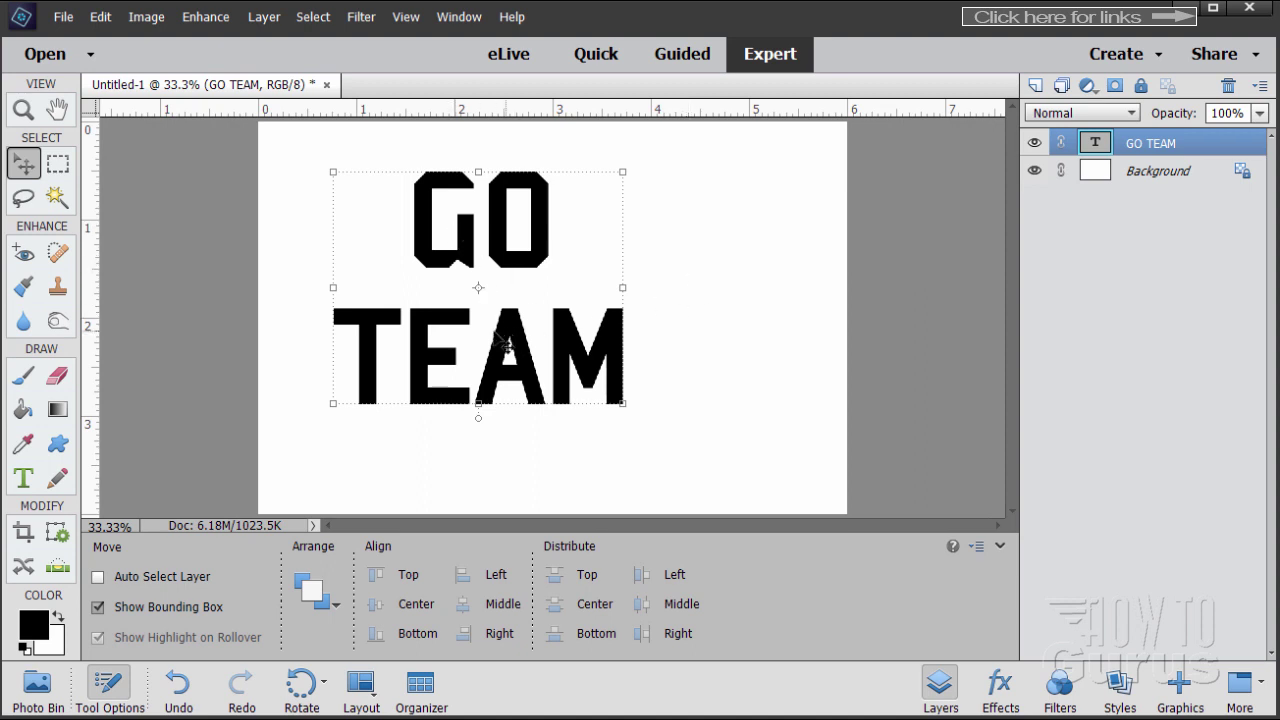
Add a horizontal guide at 2 in and a vertical guide at 3 in.
click(405, 17)
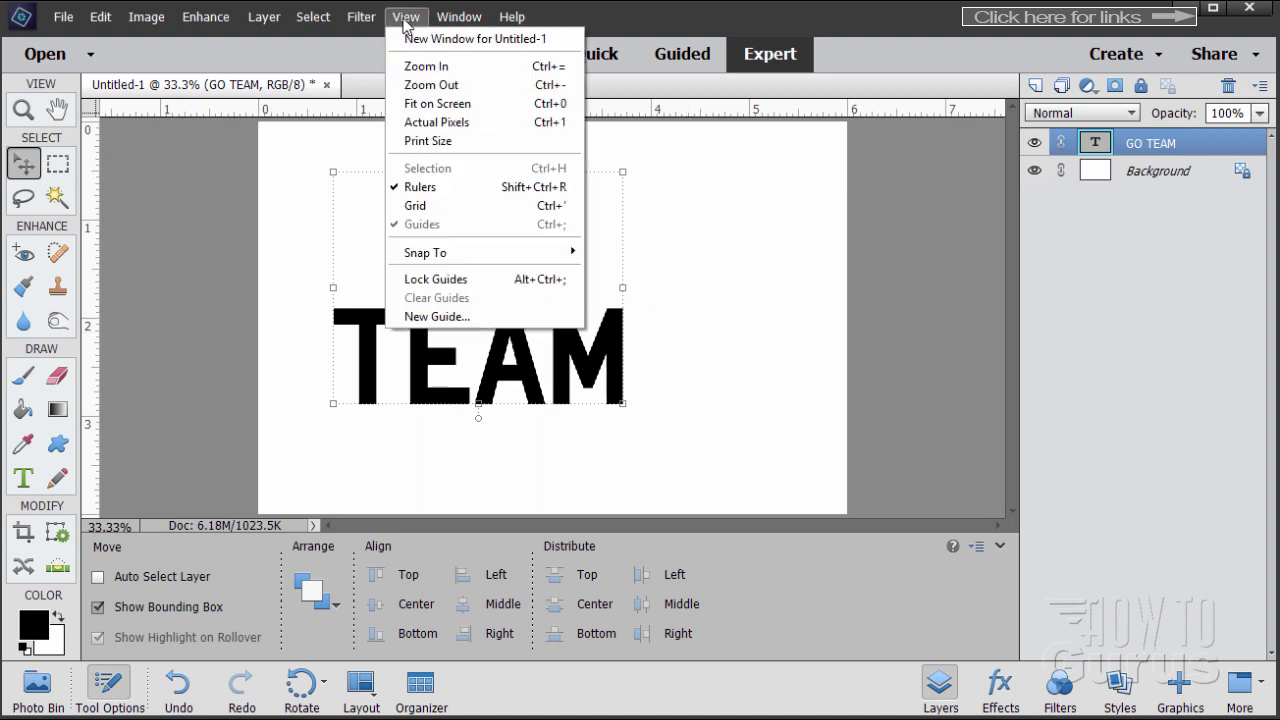
click(440, 316)
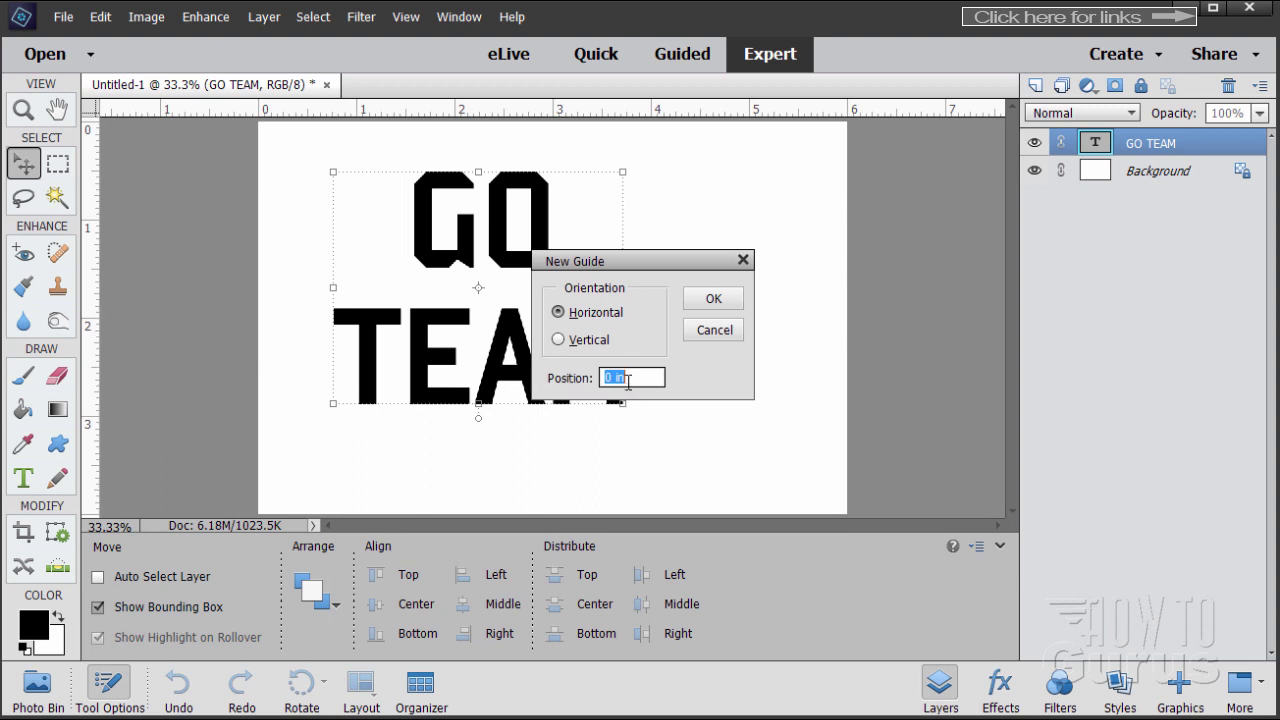
text(2)
click(716, 301)
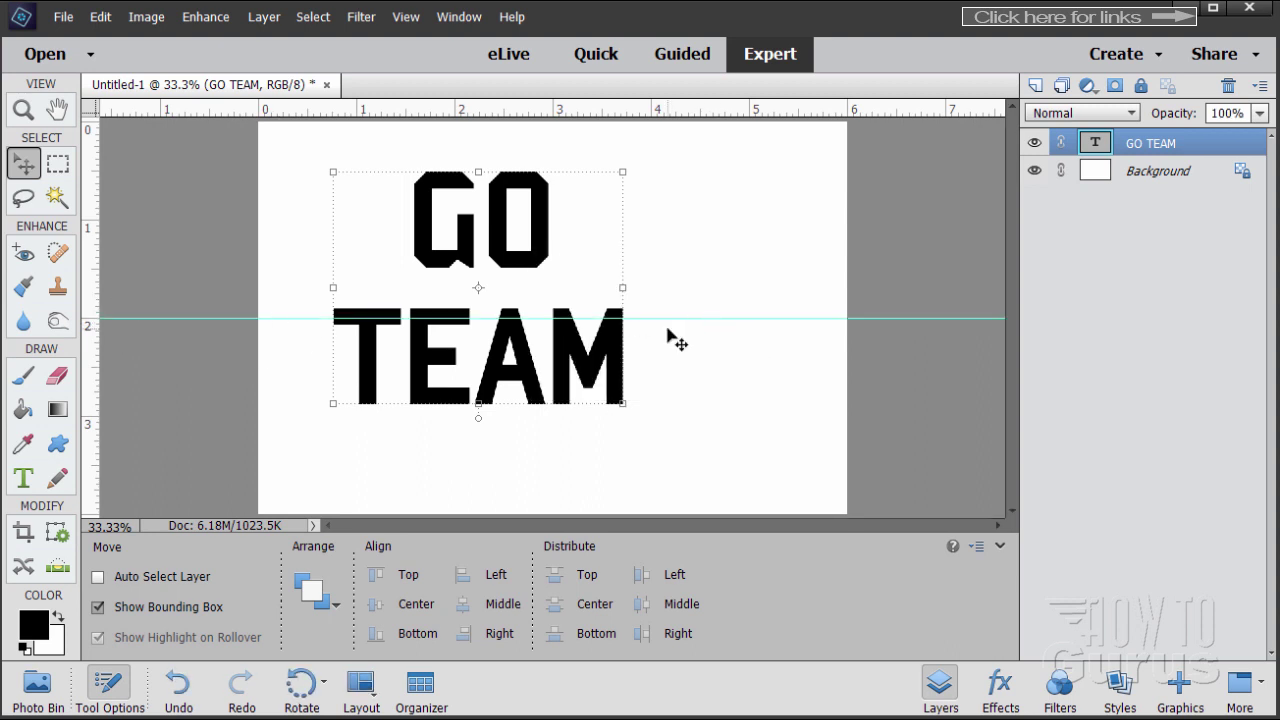
click(404, 20)
click(436, 316)
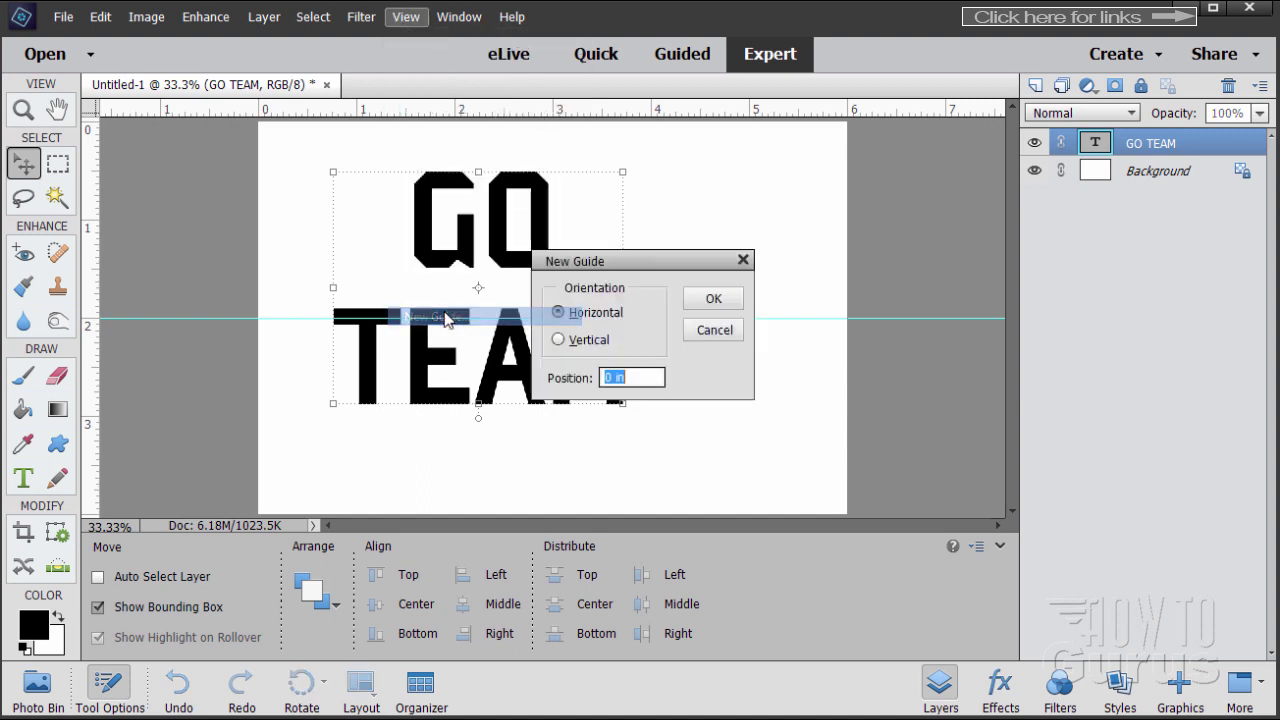
click(583, 342)
drag(614, 376, 565, 372)
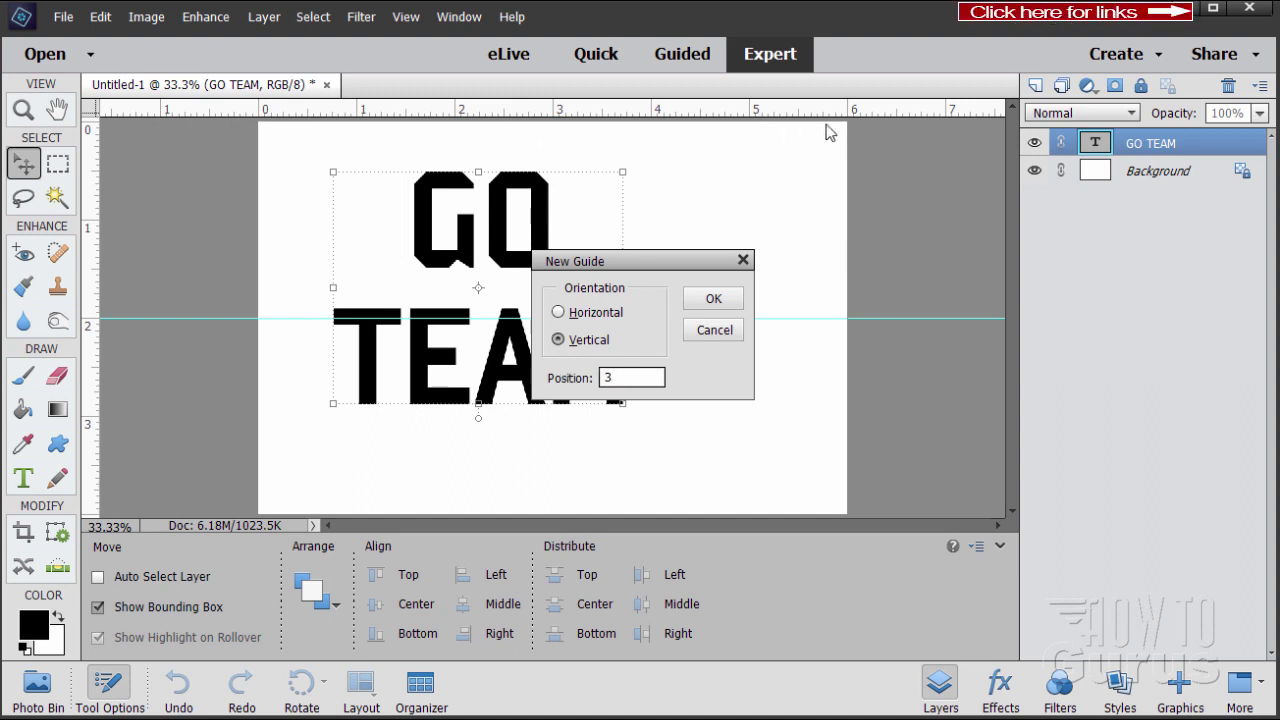
click(711, 300)
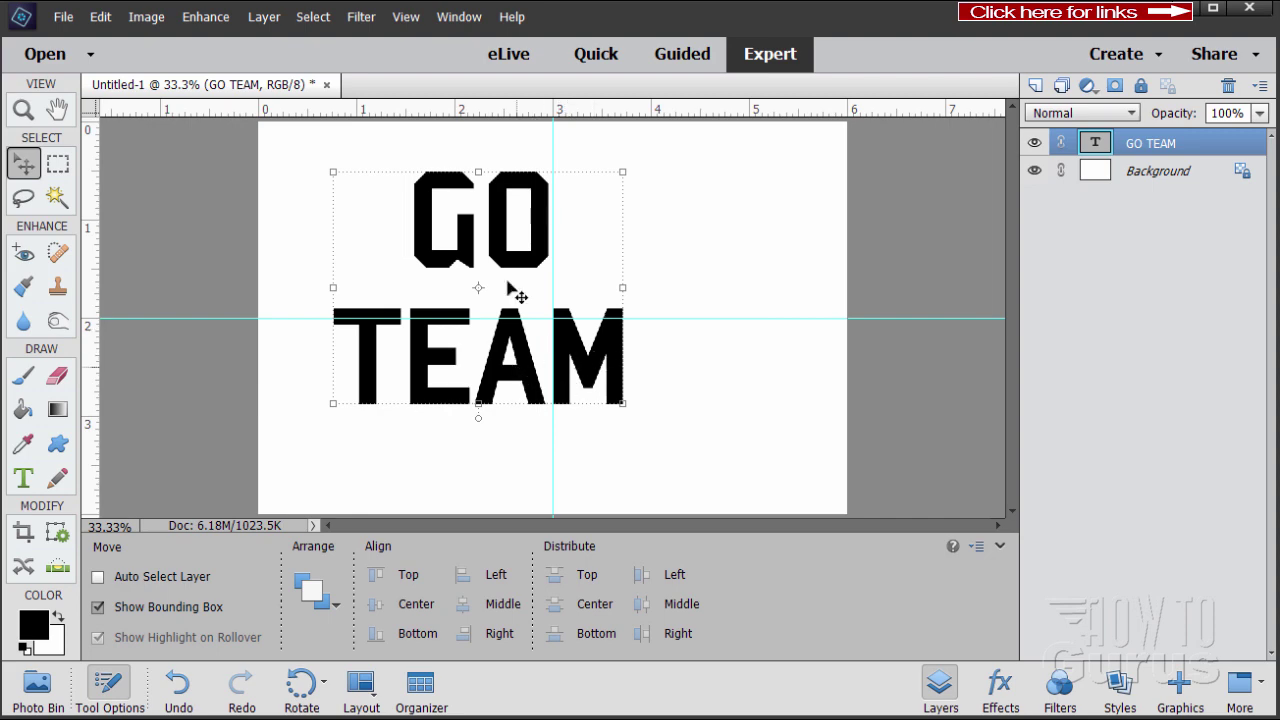
Centre GO TEAM on the guide crossing, then clear all guides.
click(405, 17)
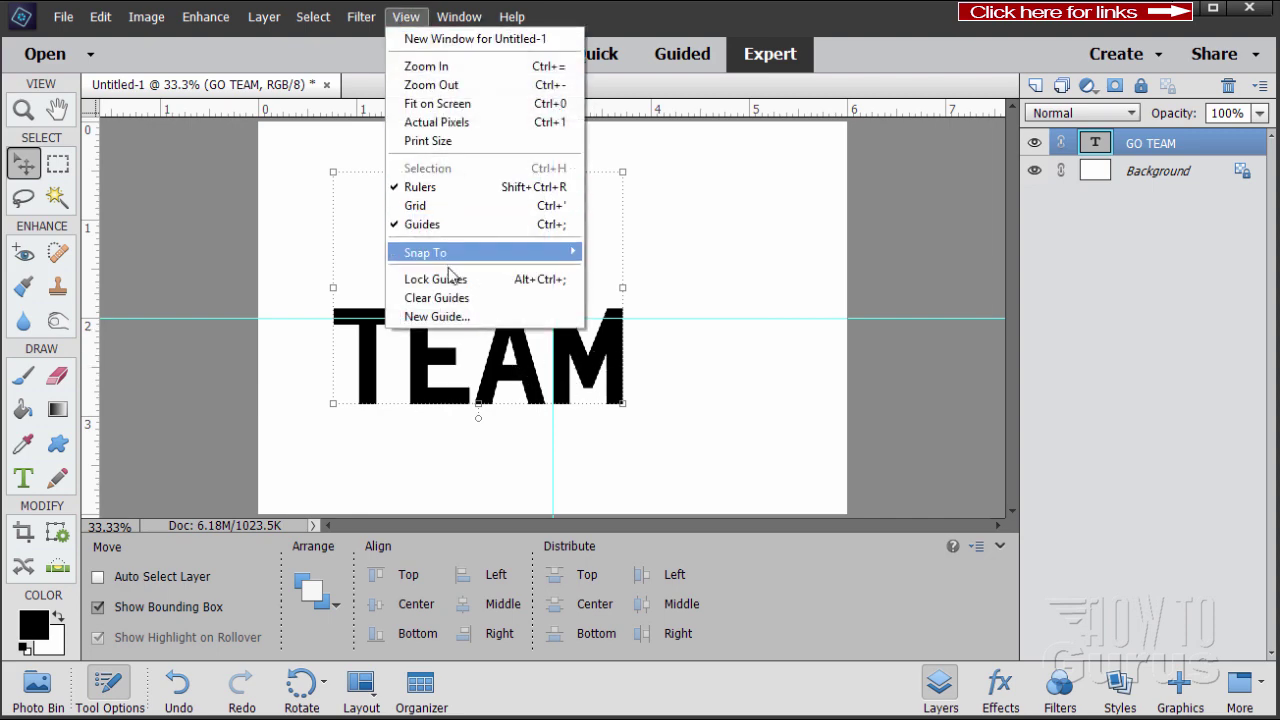
mouse_move(451, 255)
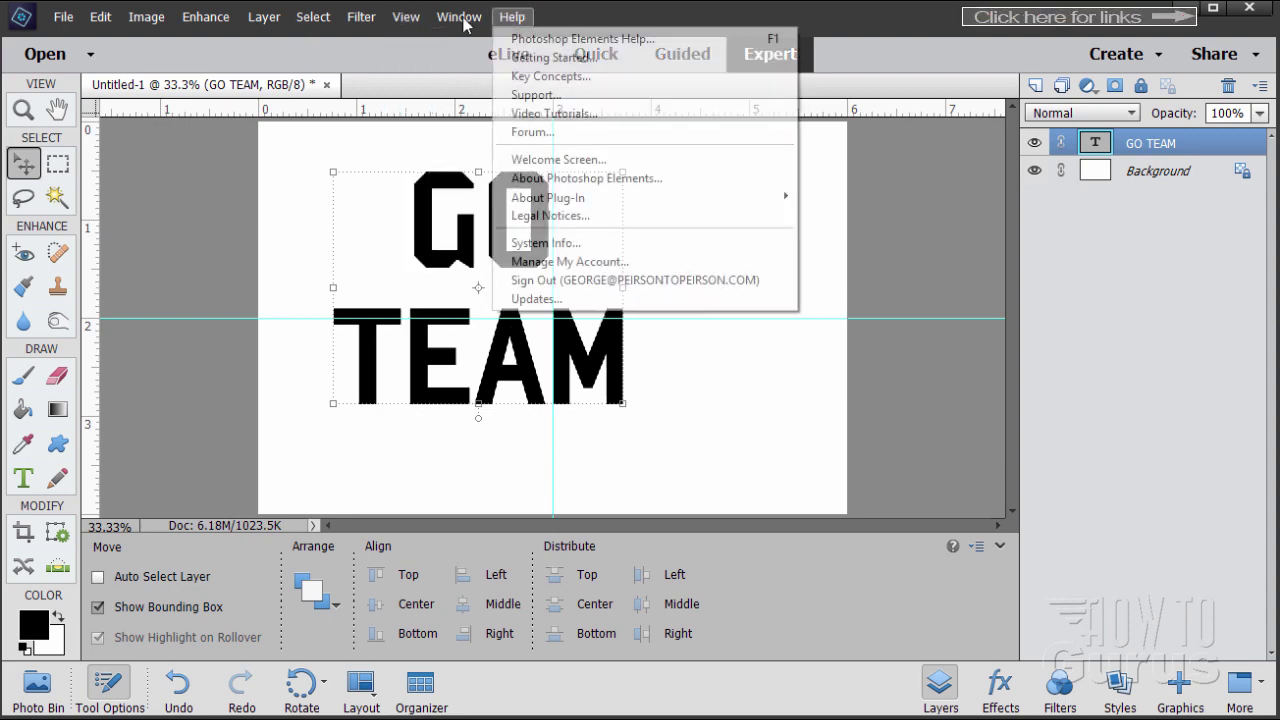
click(405, 17)
drag(513, 257, 579, 291)
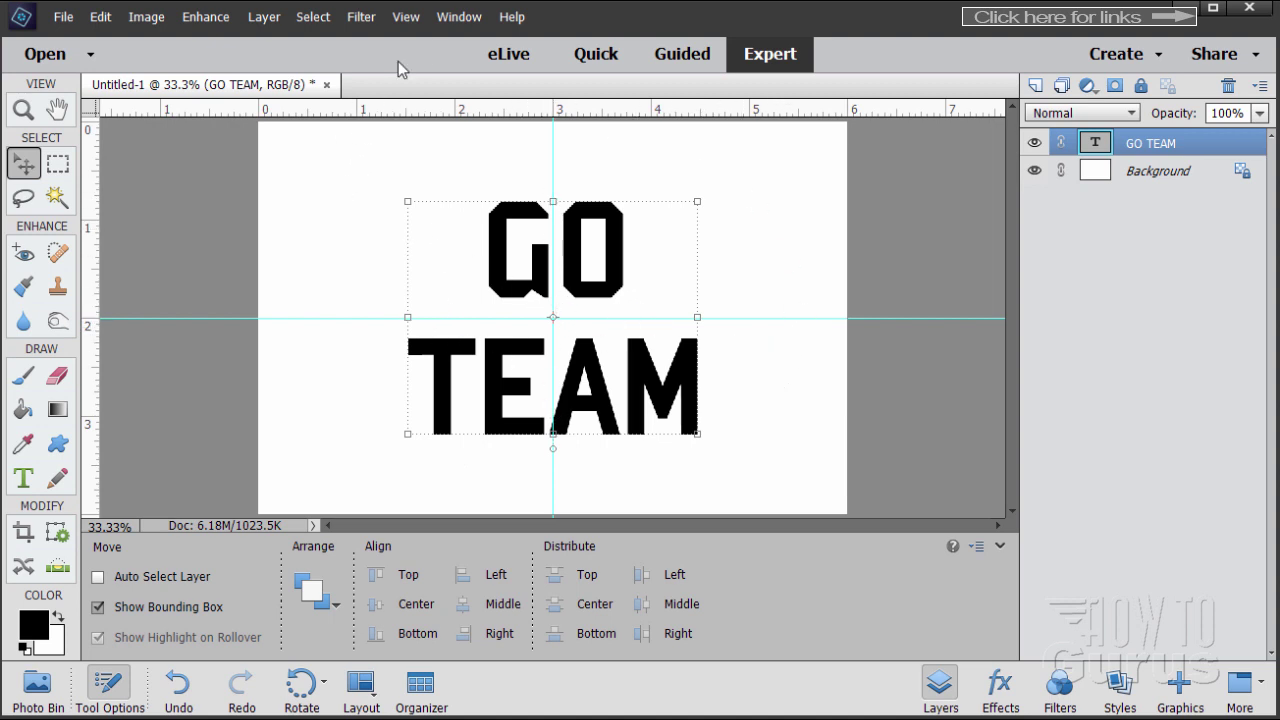
click(407, 17)
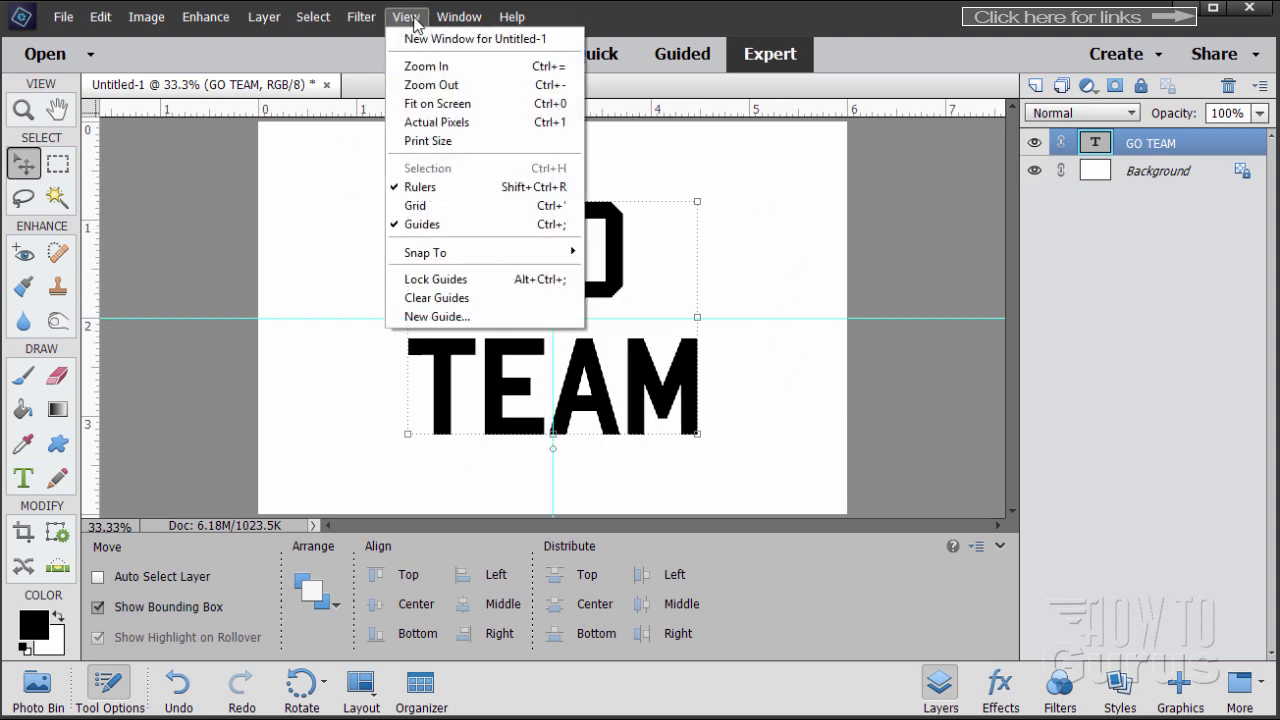
click(430, 298)
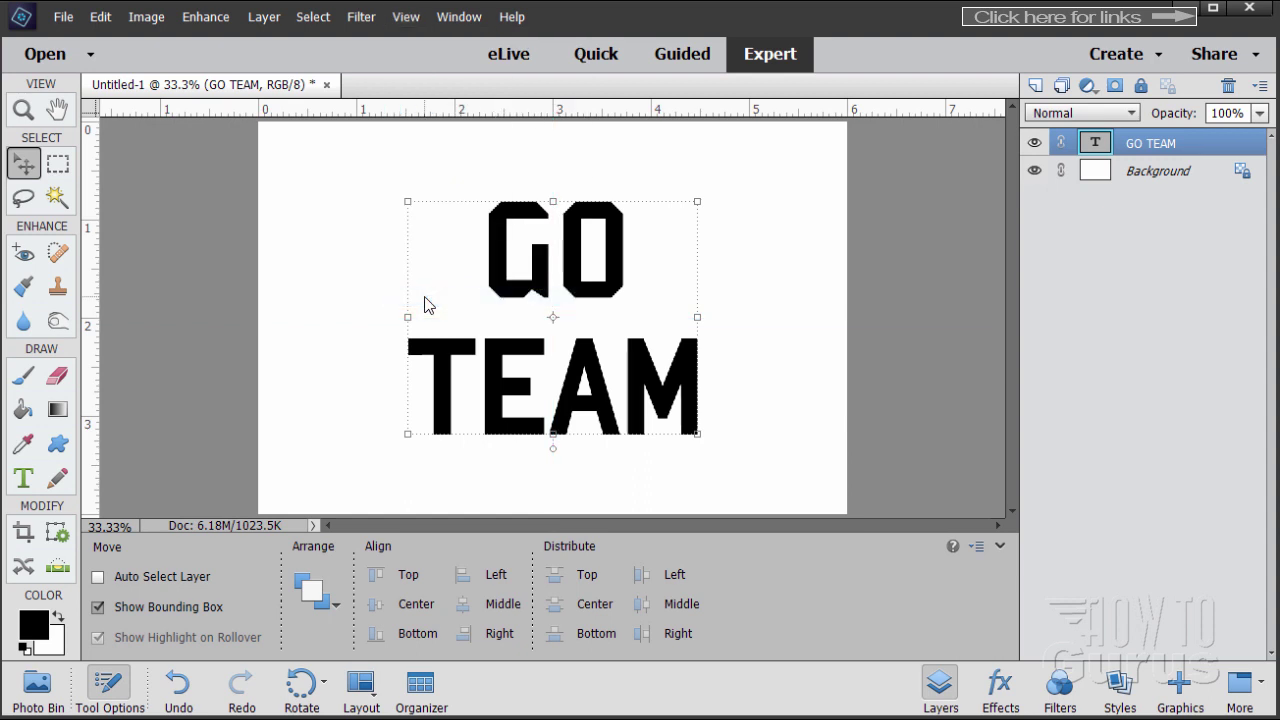
Set the foreground colour to ff0000 in the Color Picker.
click(33, 628)
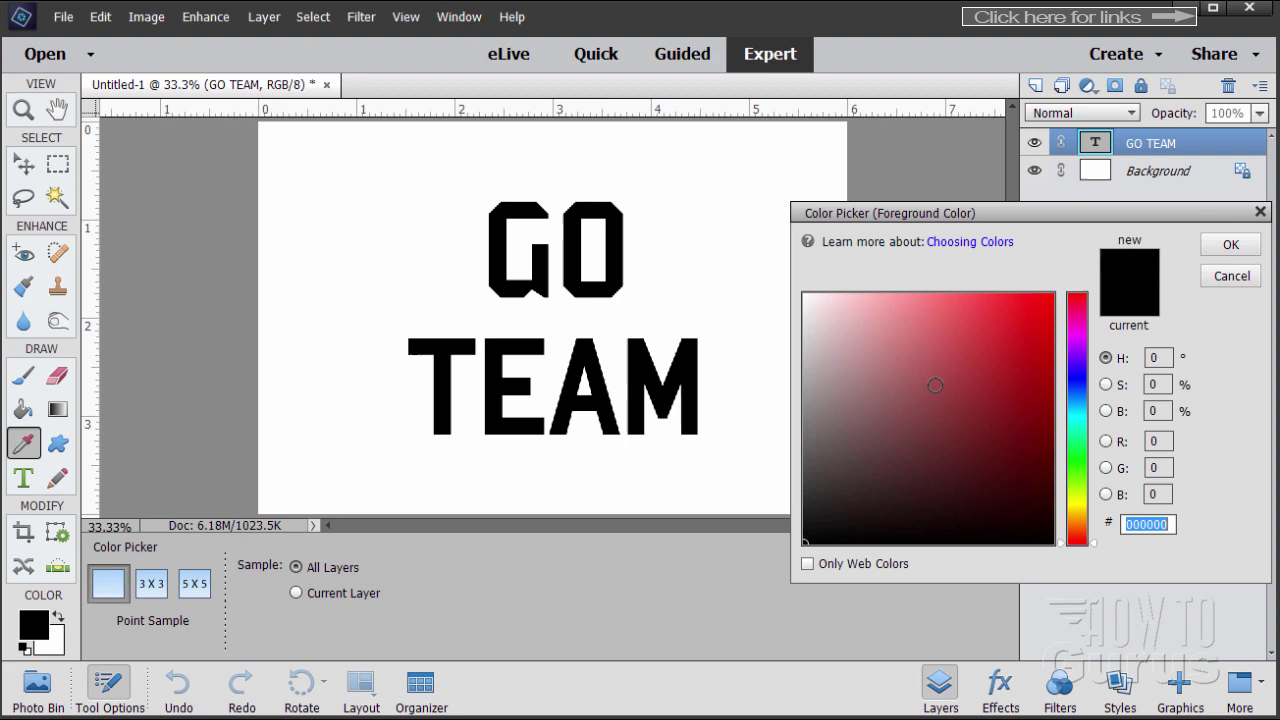
click(934, 384)
click(998, 343)
drag(998, 343, 1078, 272)
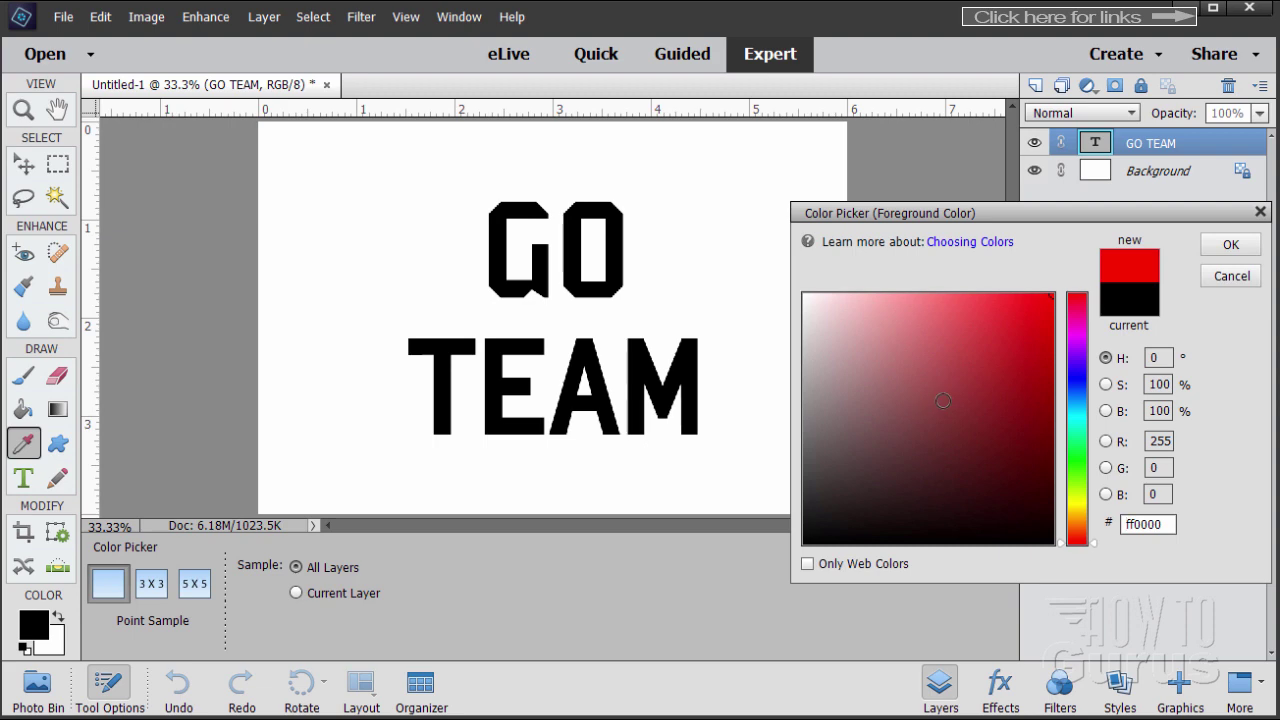
mouse_move(943, 401)
mouse_down()
mouse_move(934, 414)
mouse_move(1072, 280)
mouse_move(1085, 285)
mouse_up()
click(1226, 248)
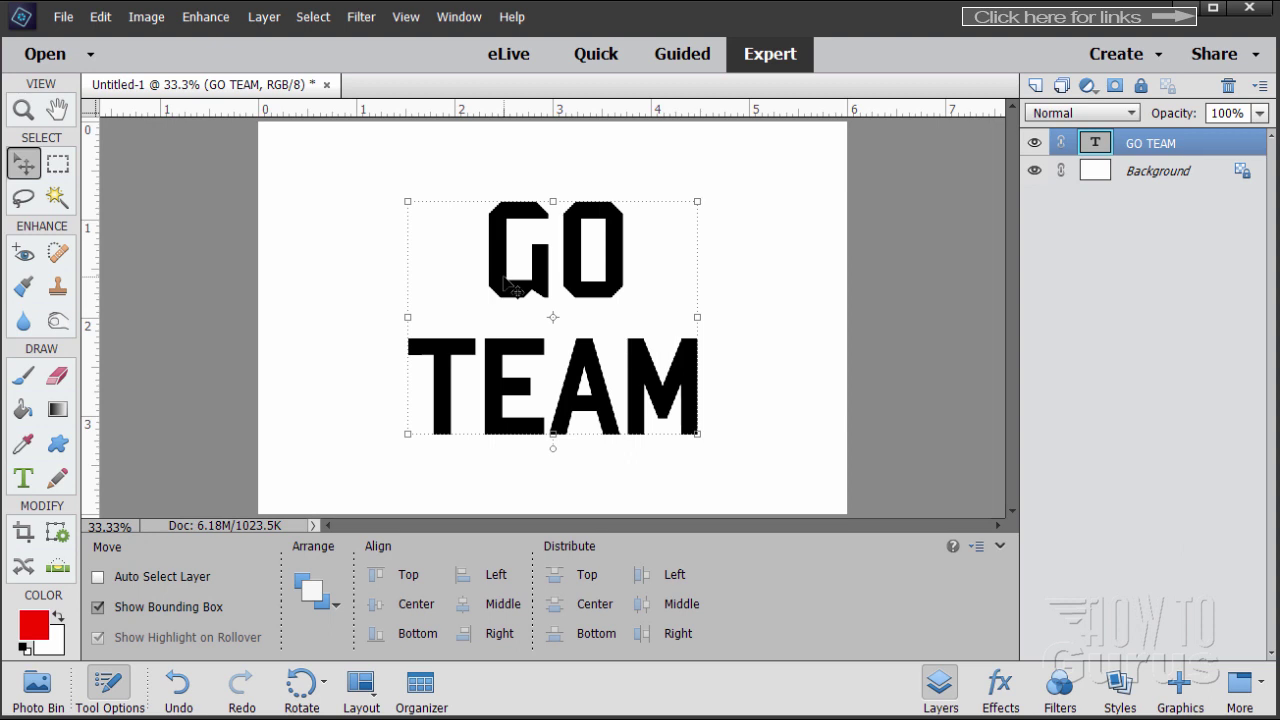
click(23, 110)
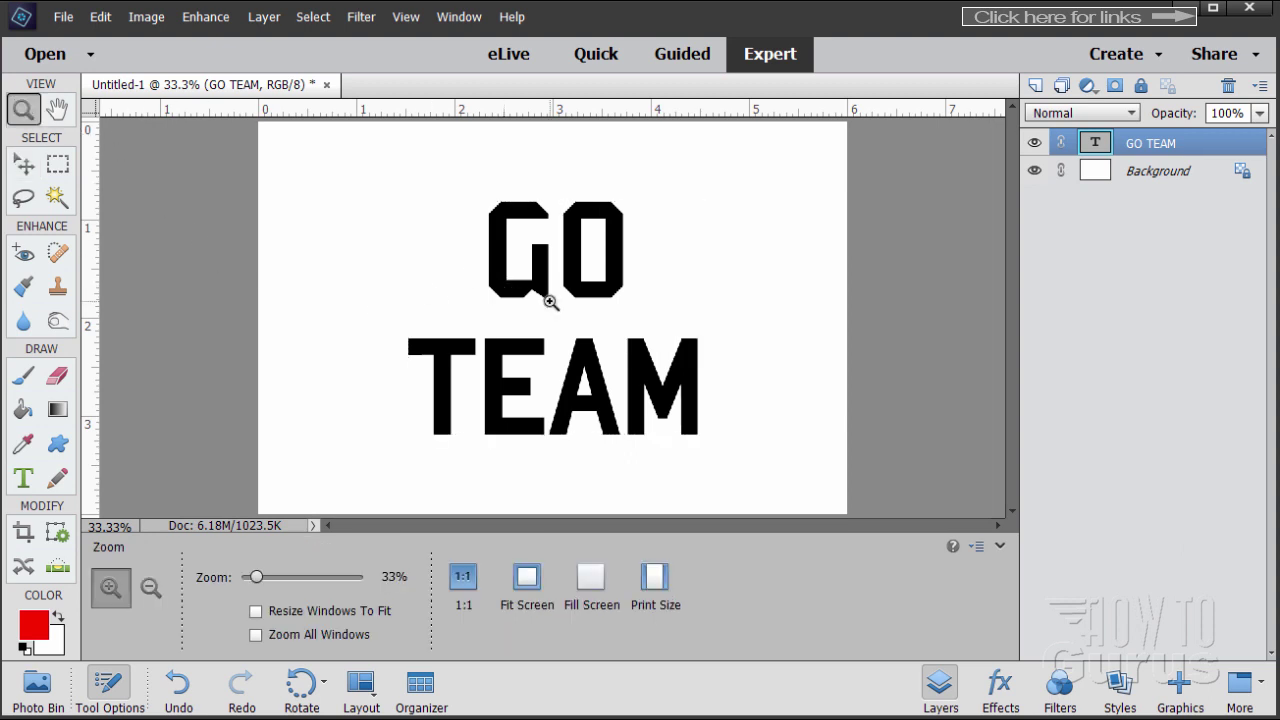
click(550, 301)
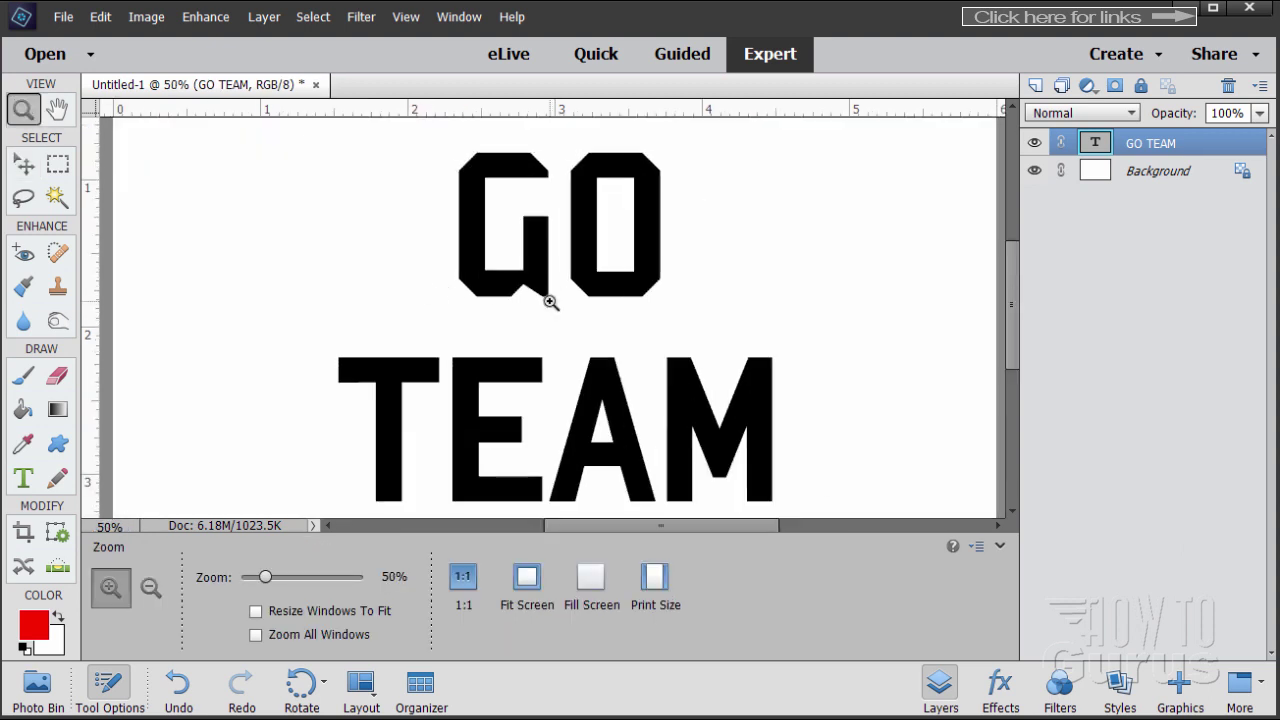
click(23, 164)
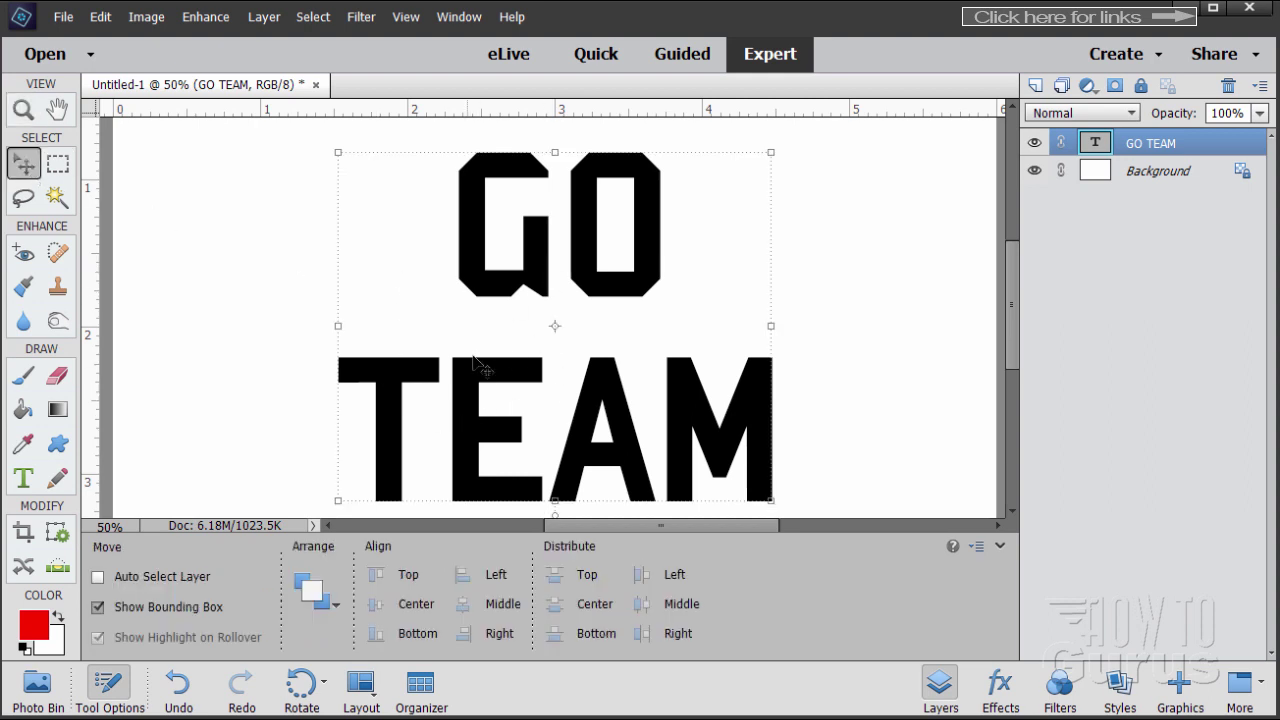
click(263, 17)
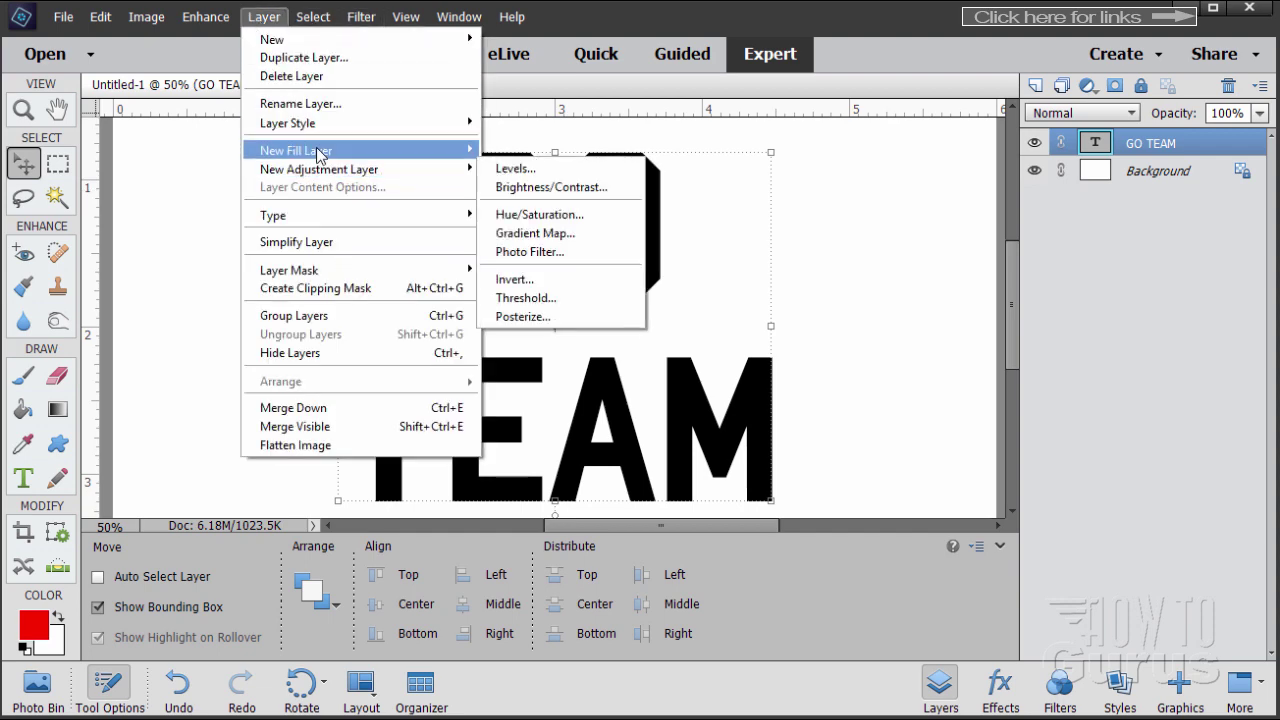
mouse_move(312, 126)
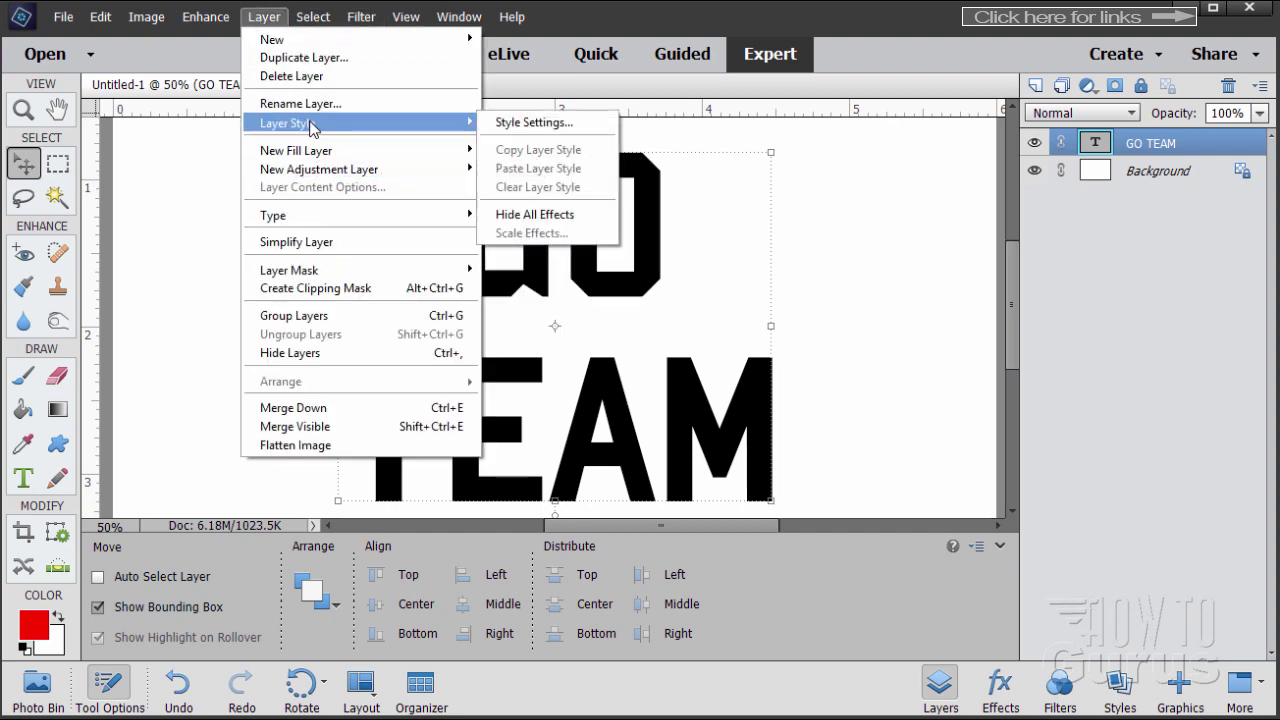
click(527, 123)
click(847, 428)
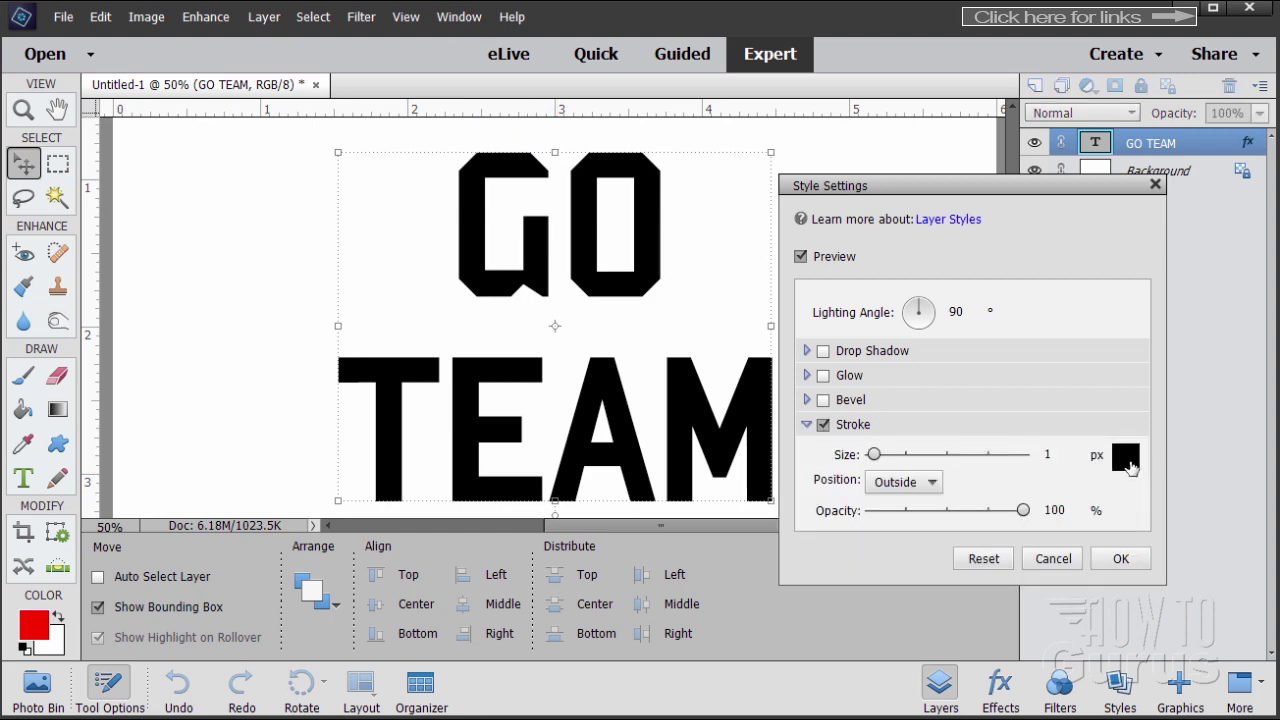
click(1125, 457)
click(1034, 325)
drag(1040, 313, 1066, 282)
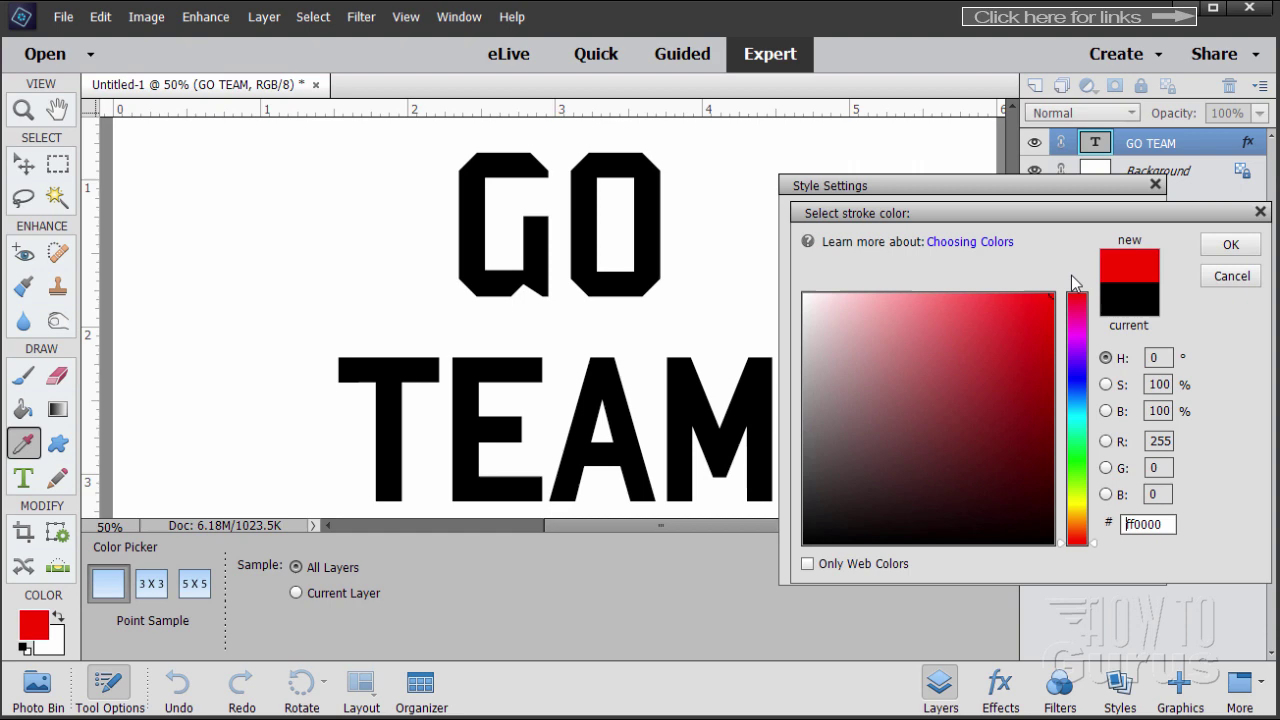
click(1231, 244)
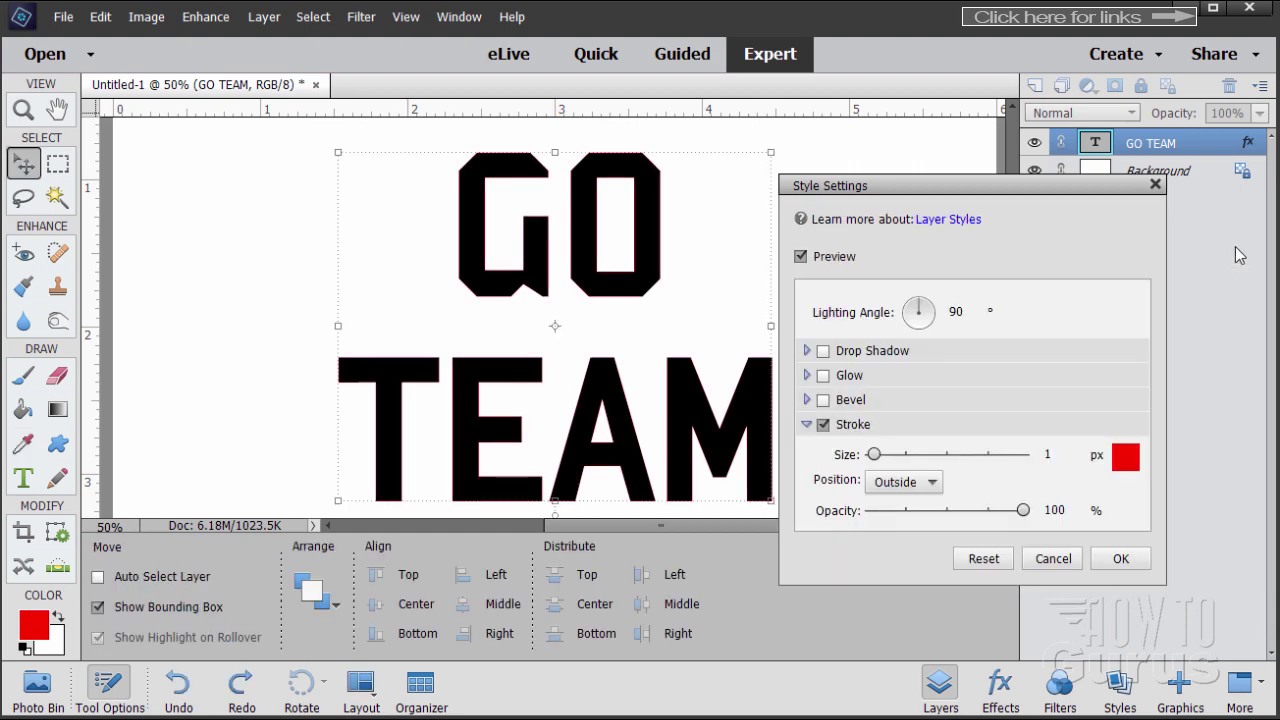
click(905, 482)
click(888, 518)
click(905, 482)
click(890, 503)
drag(878, 456, 889, 463)
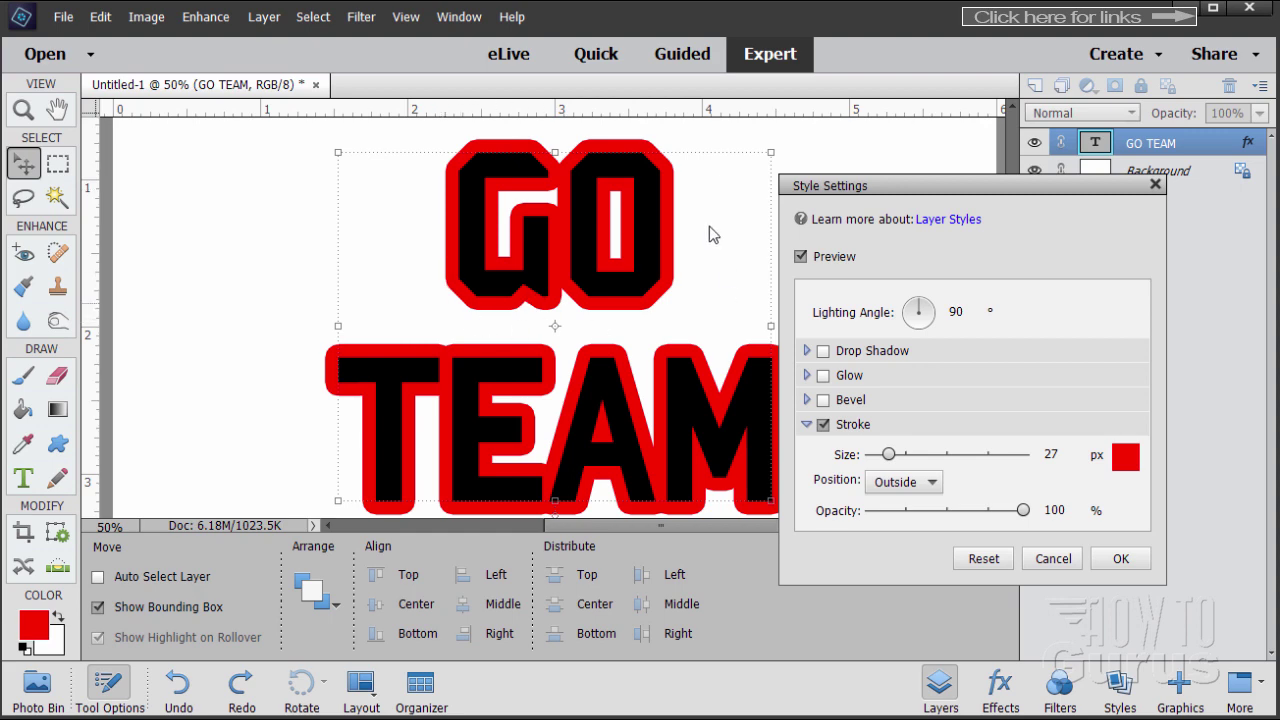
click(1050, 560)
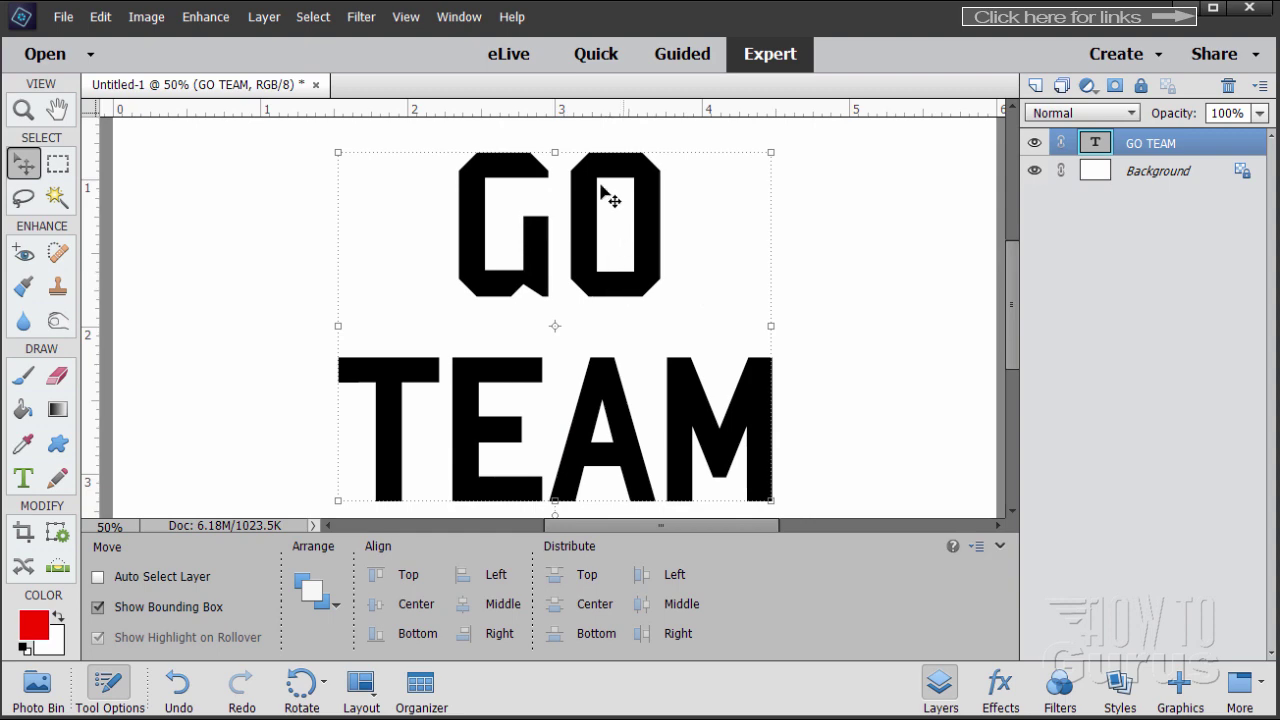
Load the GO TEAM letters as a selection and add a new Layer 1 above the Background.
key(ctrl)
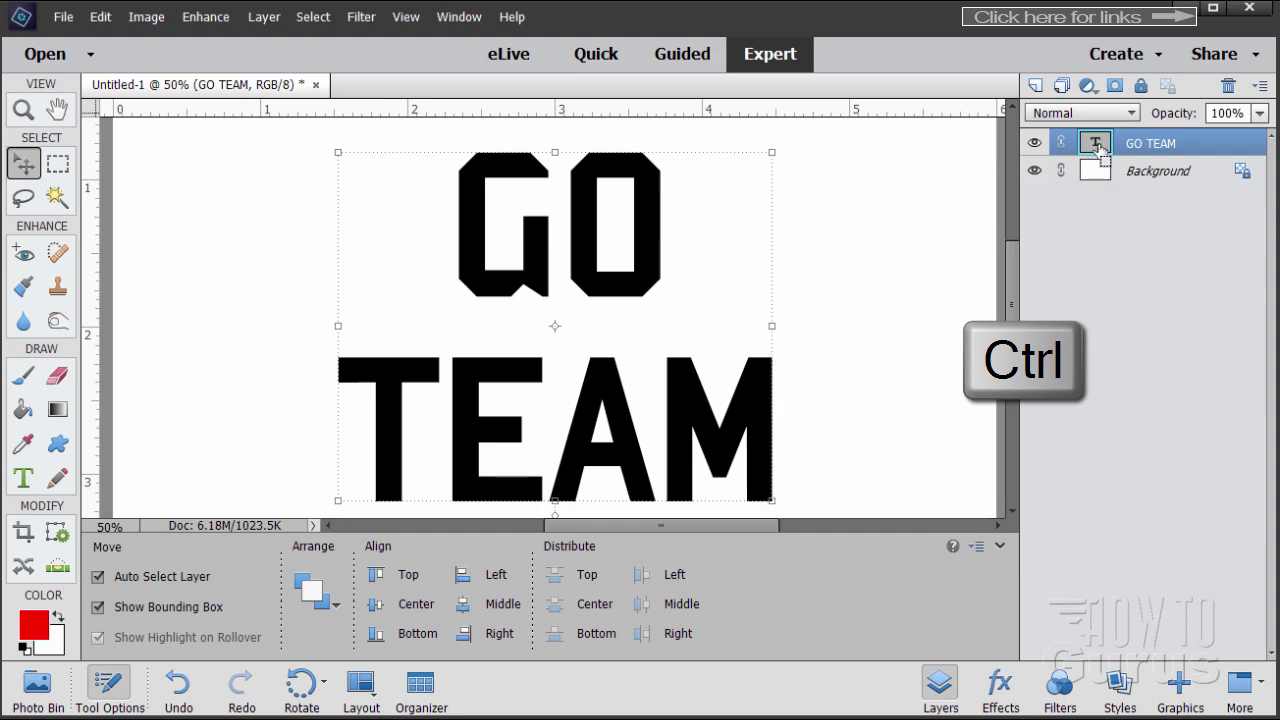
ctrl+click(1095, 143)
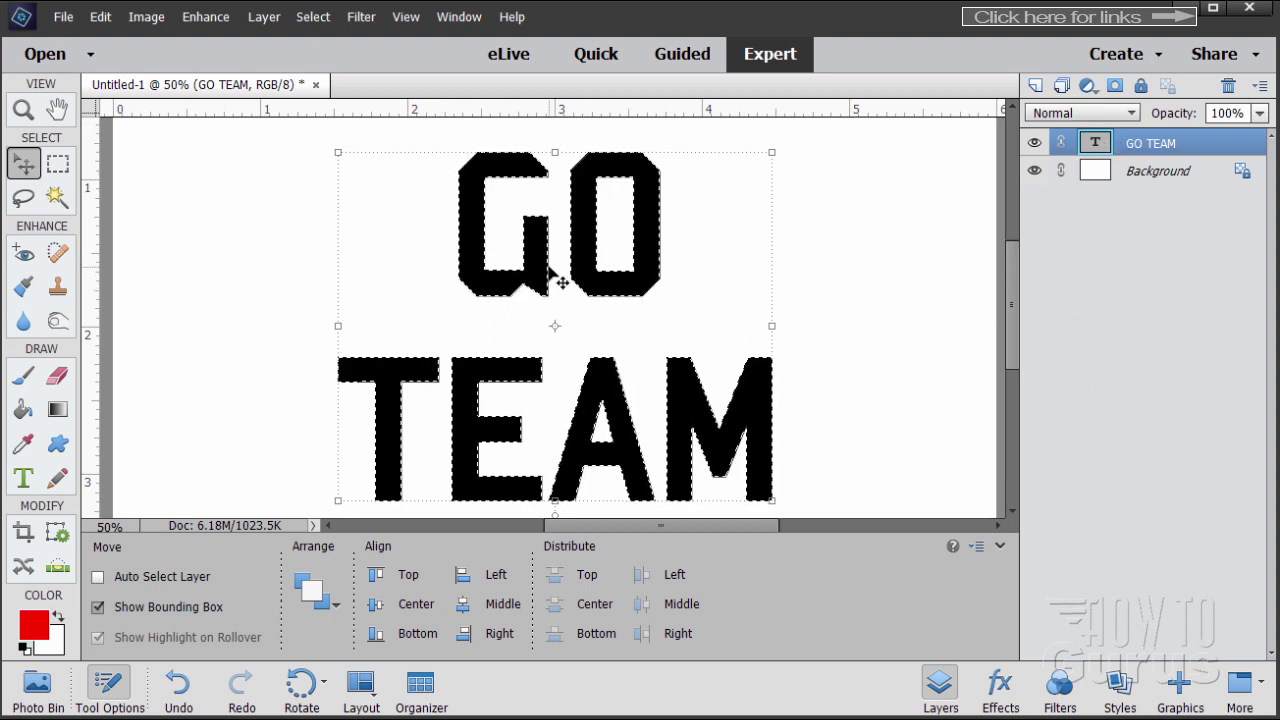
click(1130, 180)
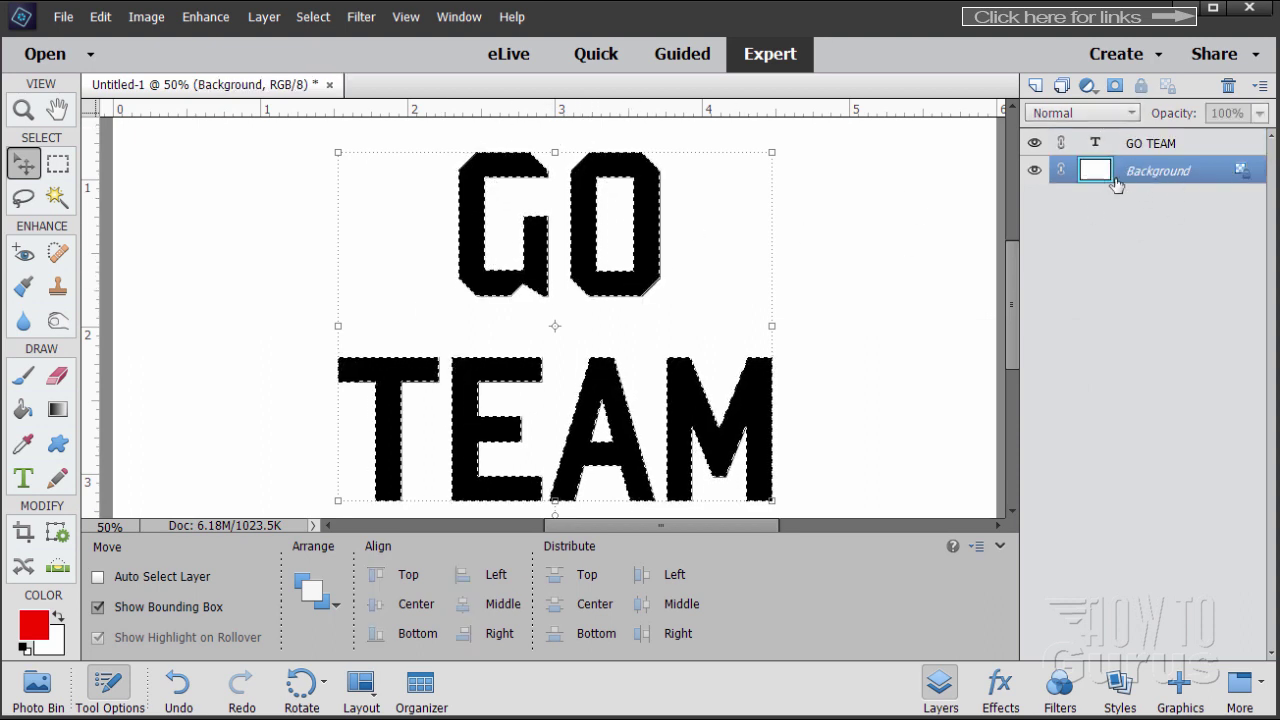
click(1035, 85)
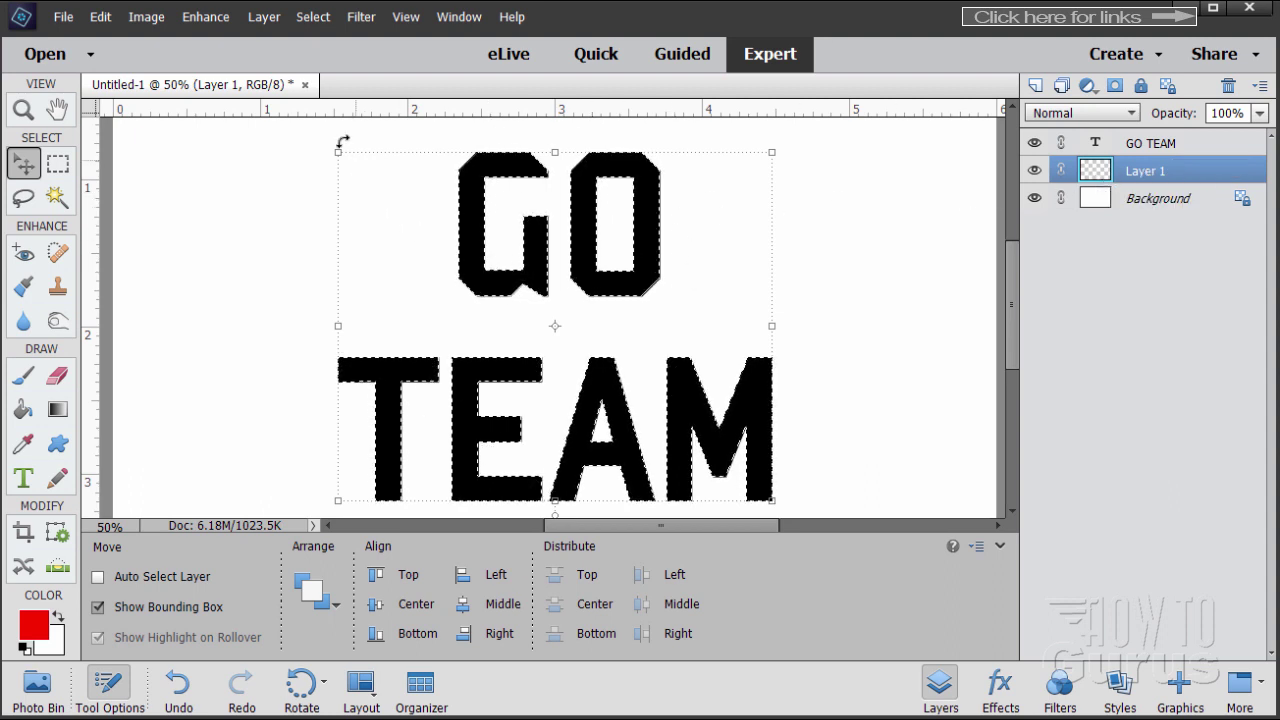
Expand the letter selection by 25 pixels with Select > Modify > Expand.
click(312, 17)
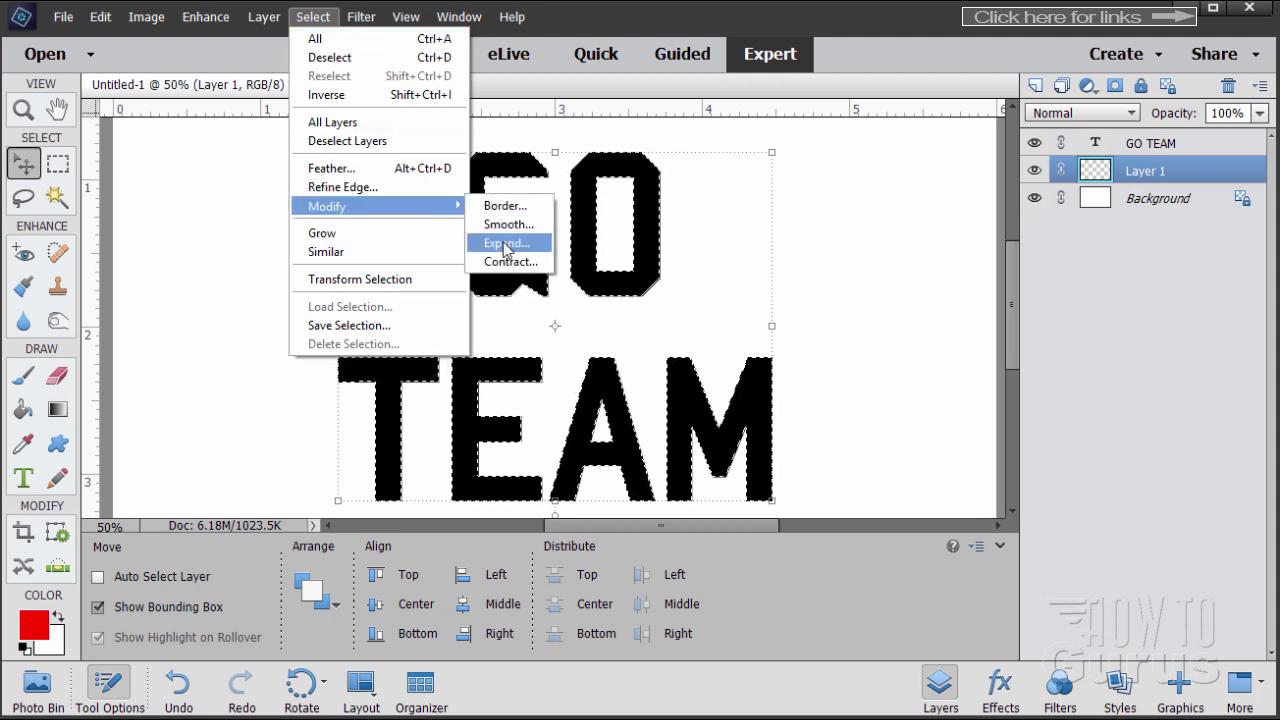
click(505, 246)
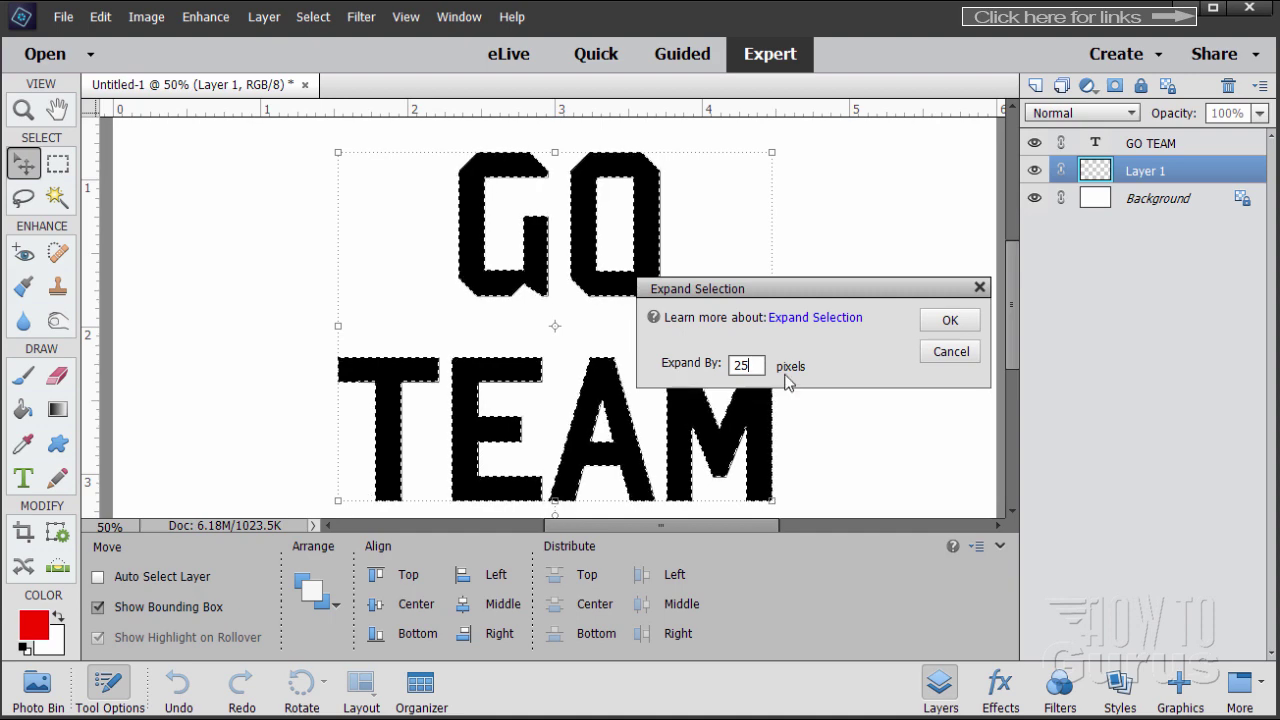
click(946, 322)
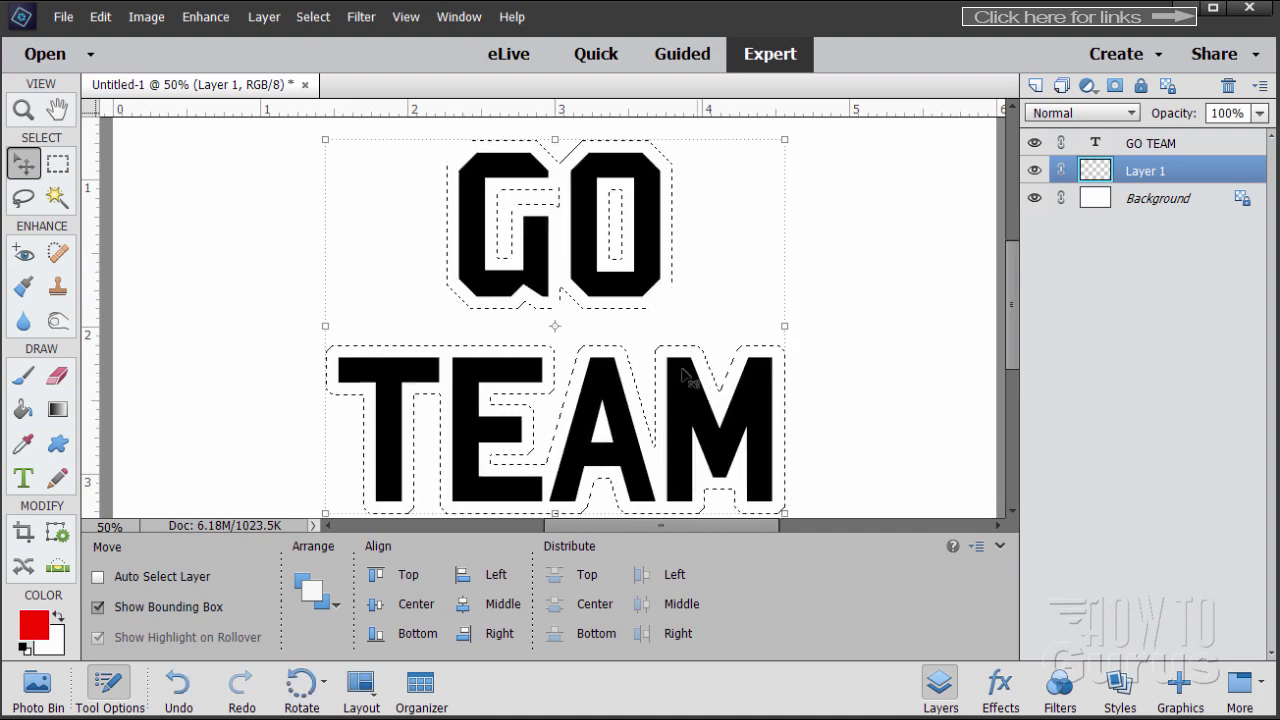
click(312, 17)
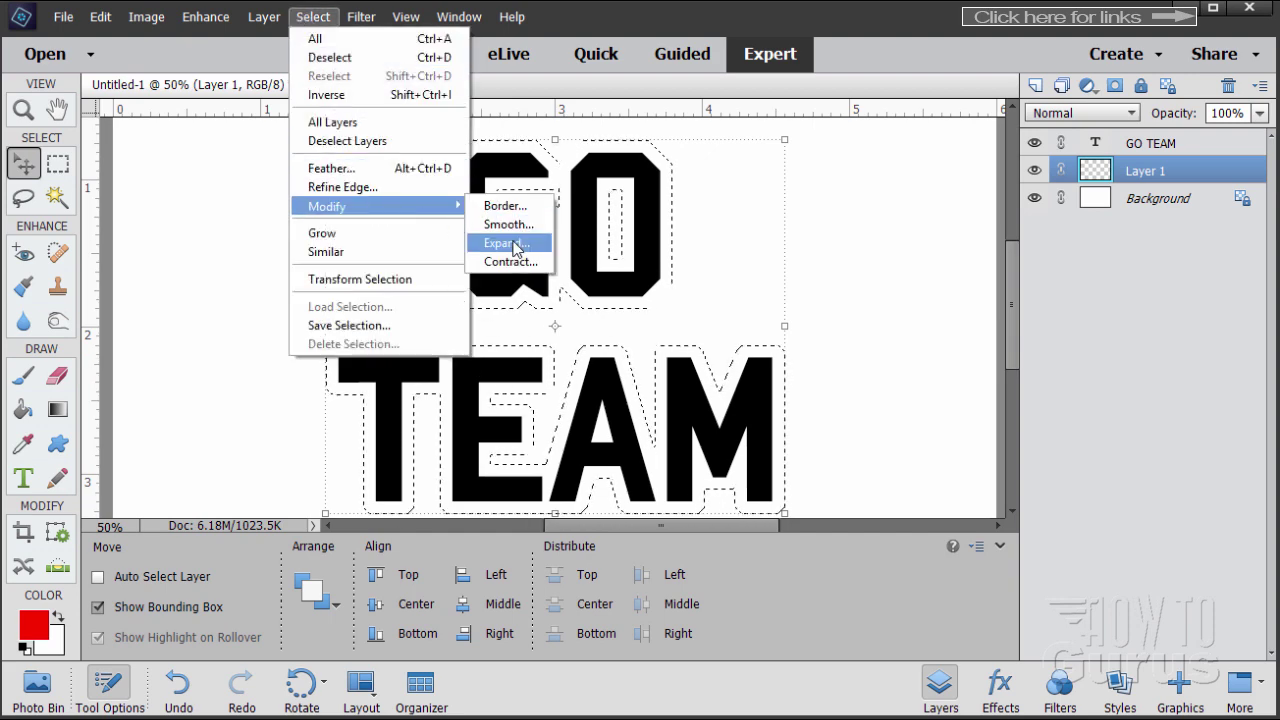
click(874, 96)
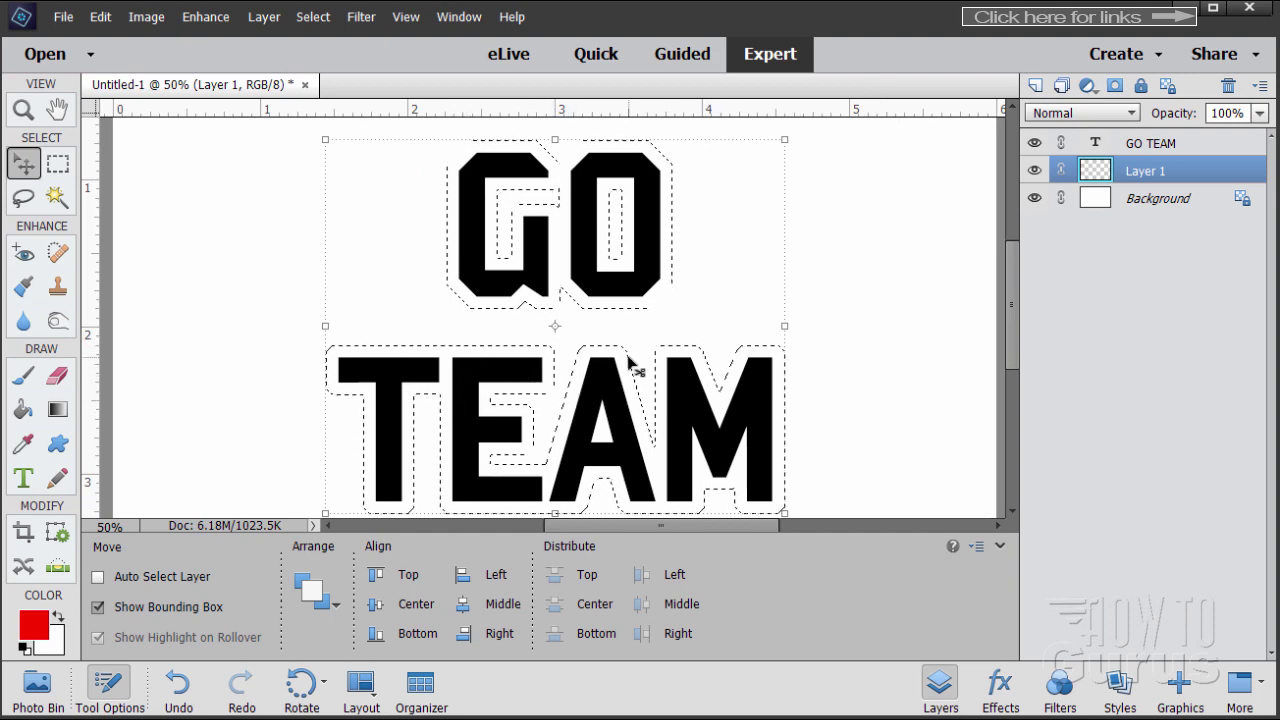
Paint-bucket fill the expanded selection on Layer 1 with red to form the thick outline.
click(23, 409)
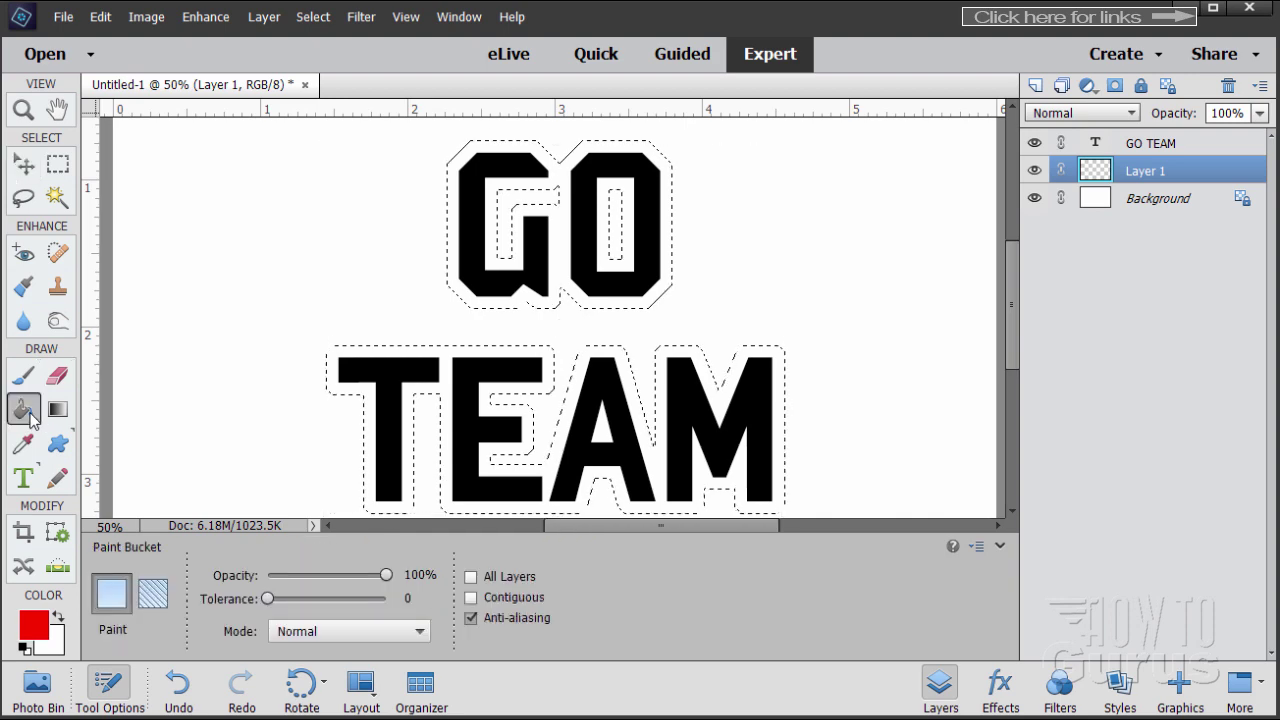
click(421, 388)
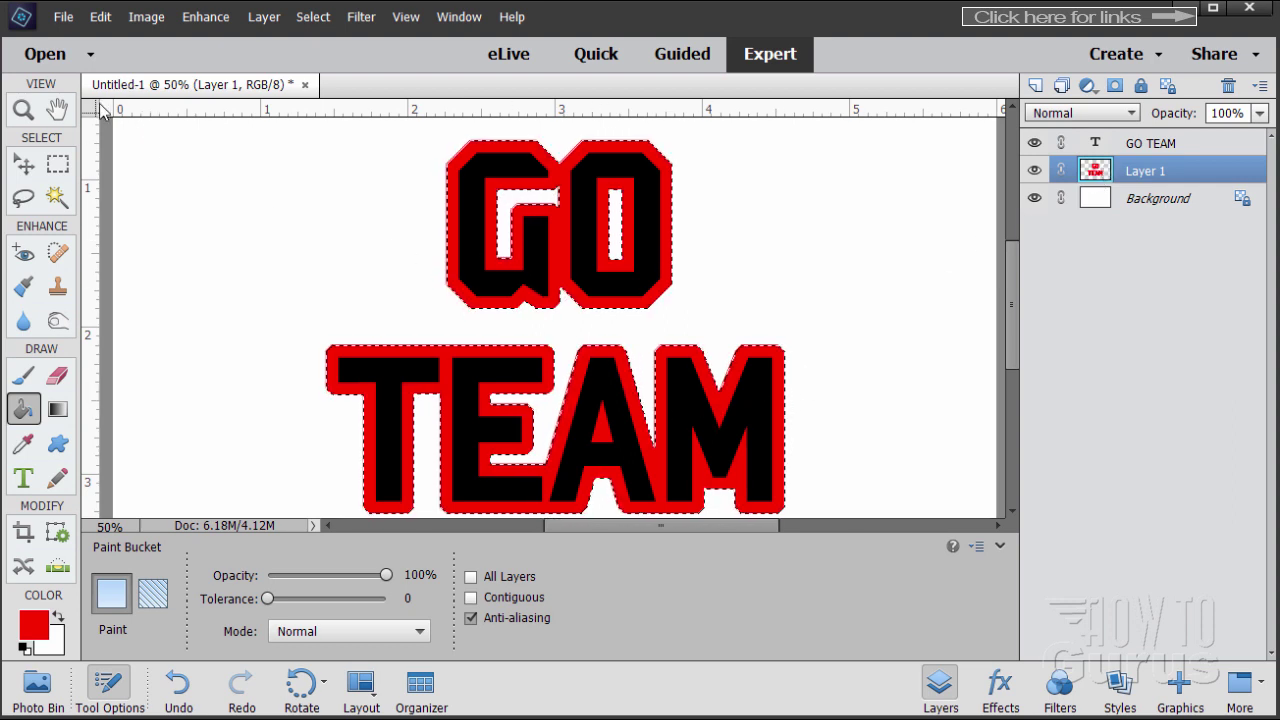
click(310, 20)
Deselect the red-filled area and return to the Move tool.
click(312, 57)
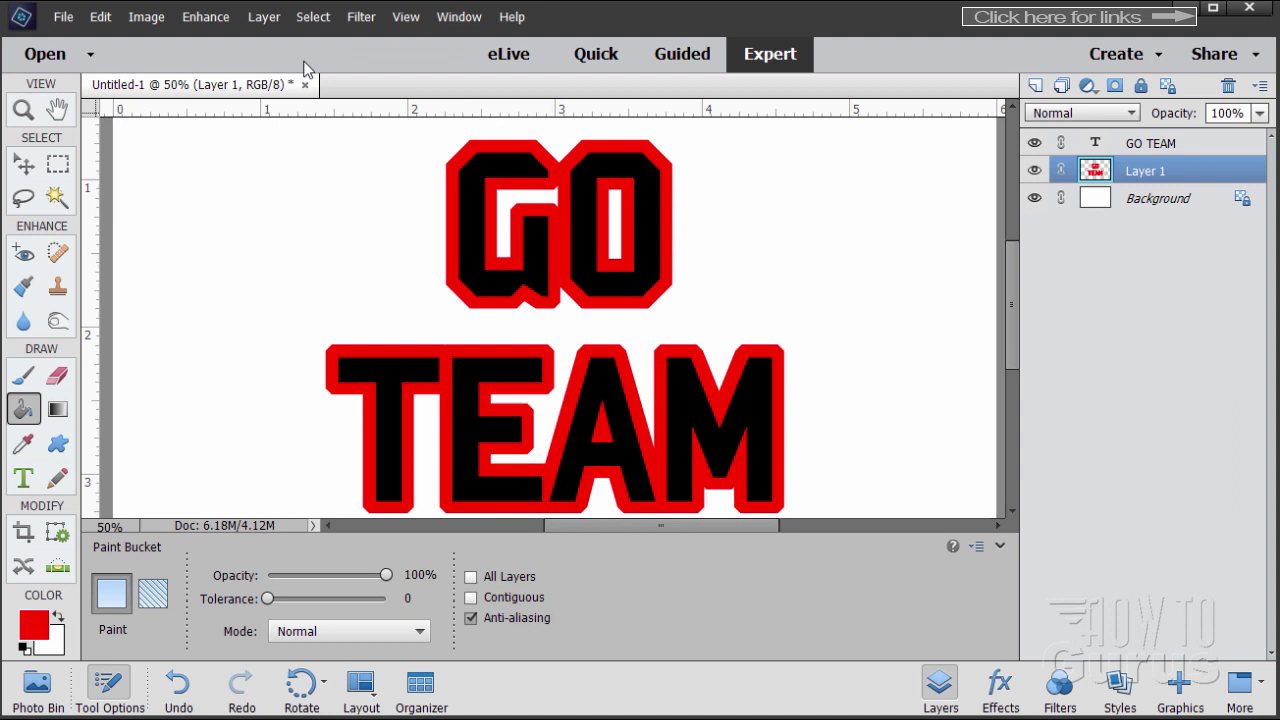
click(23, 110)
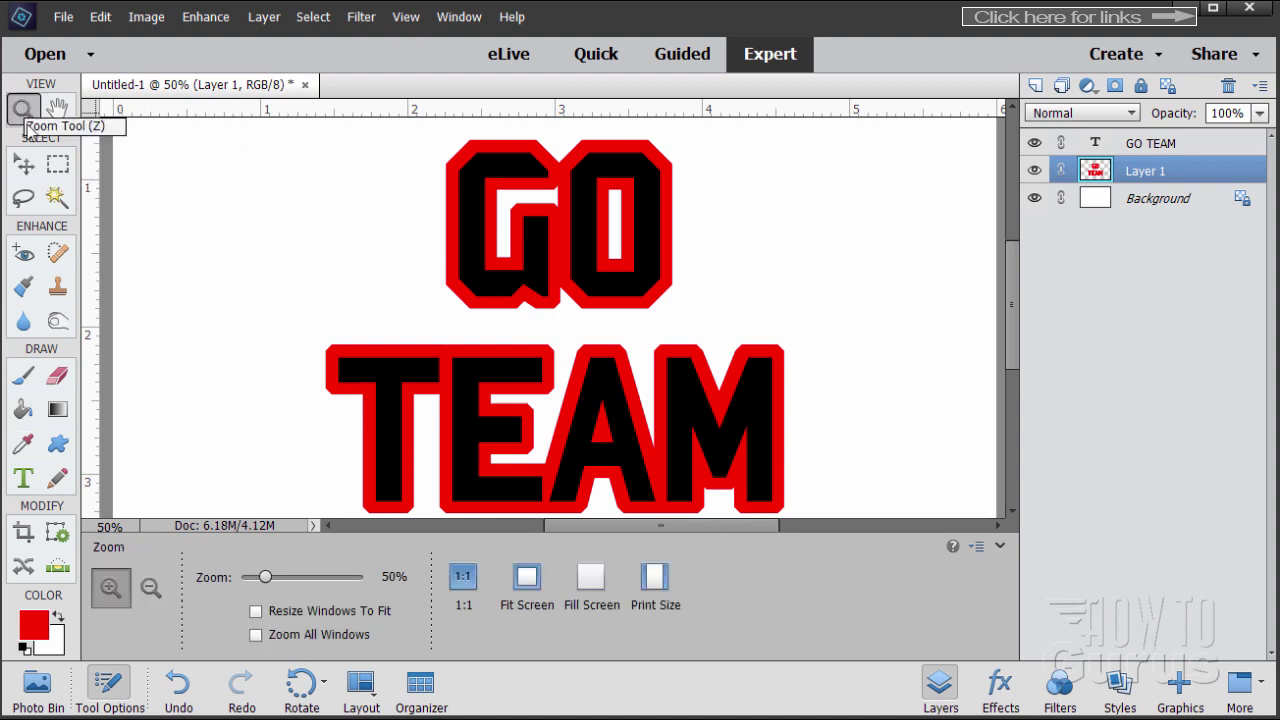
click(23, 163)
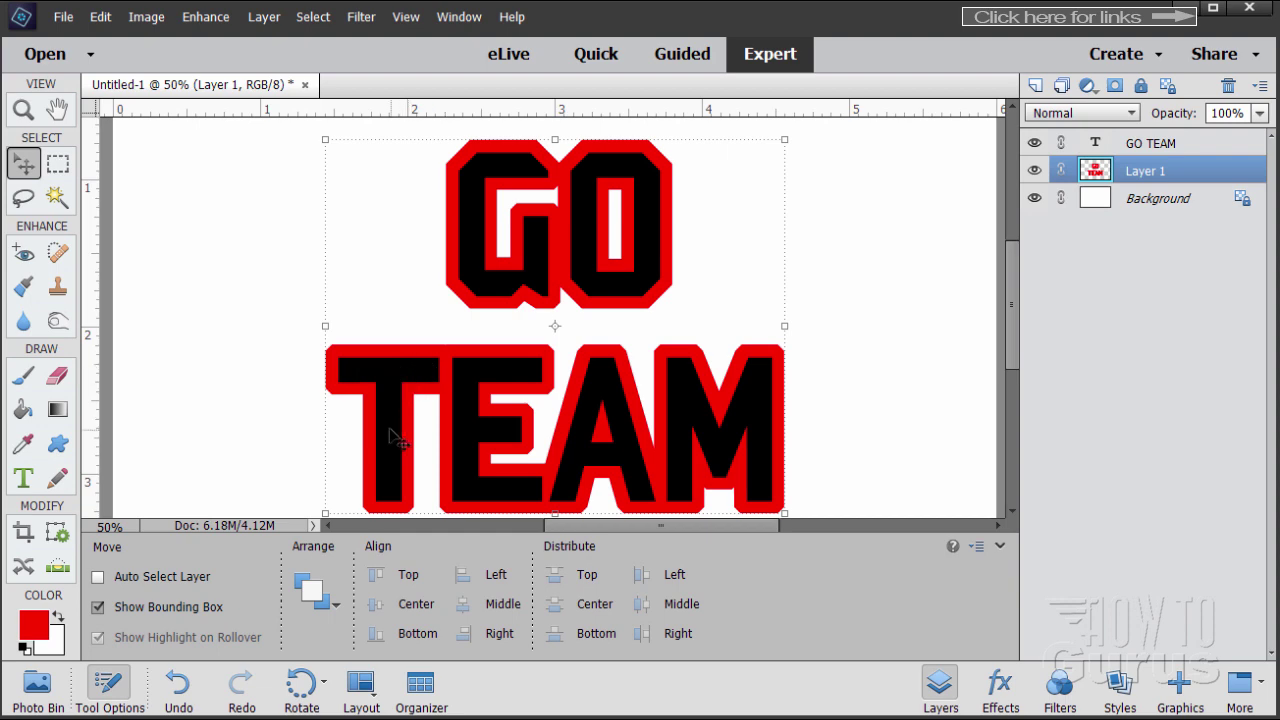
Load the GO TEAM text layer's letters as a selection and expand it by 10 pixels.
click(1152, 155)
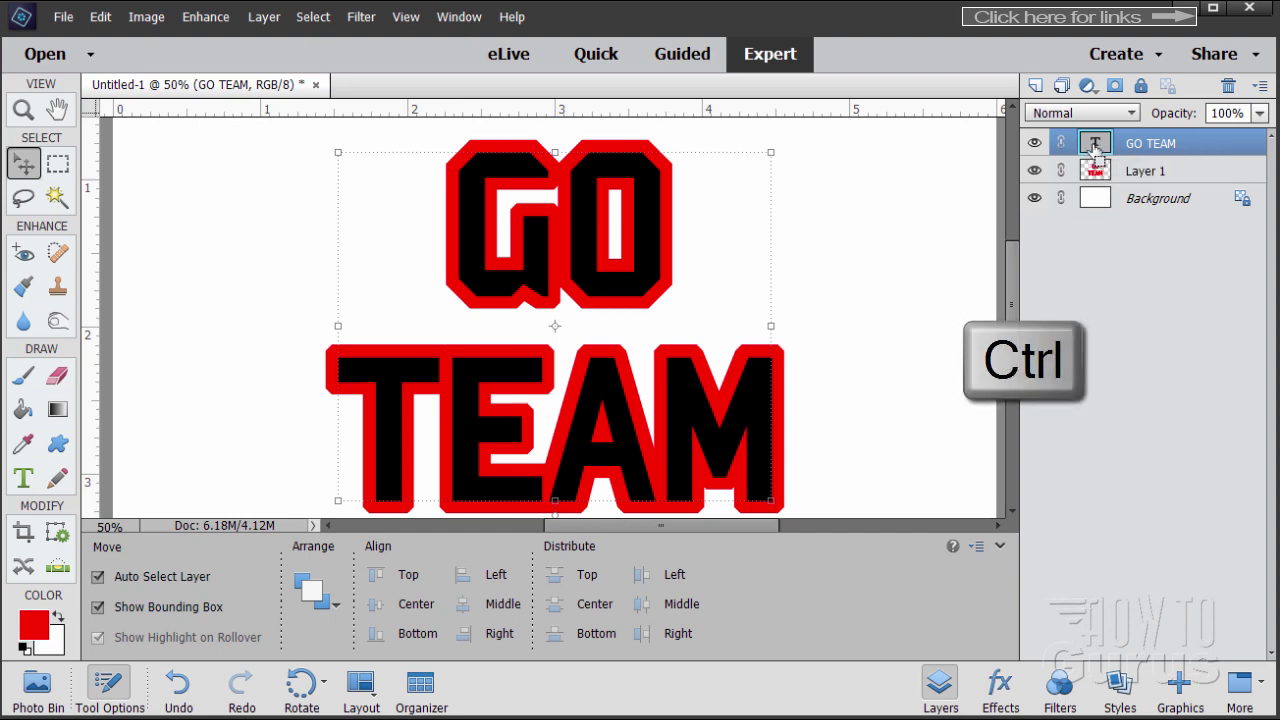
ctrl+click(1095, 145)
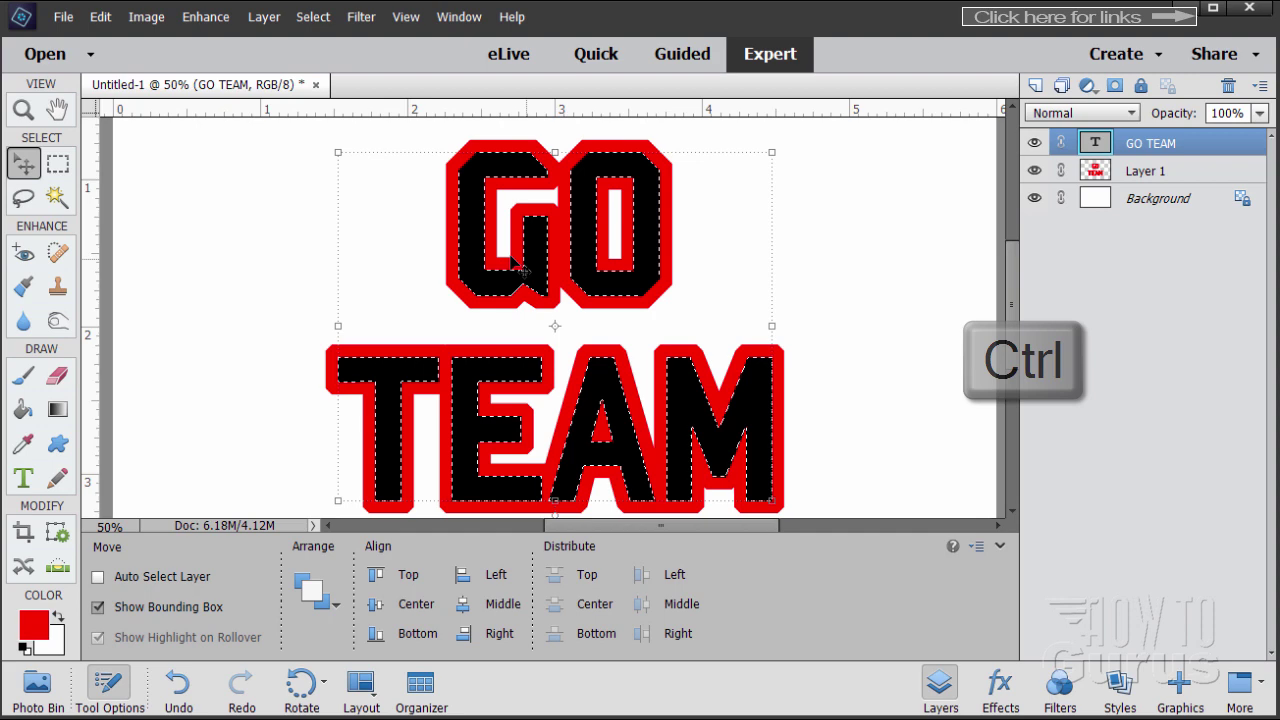
click(312, 17)
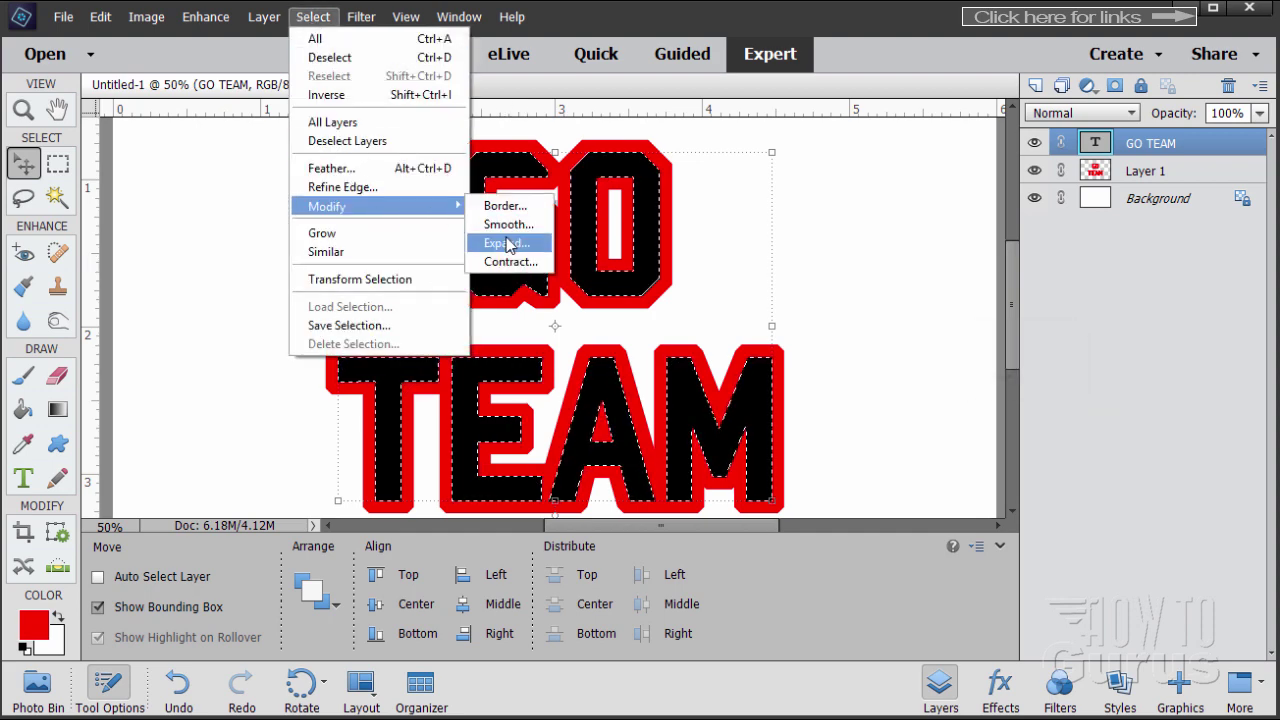
click(505, 243)
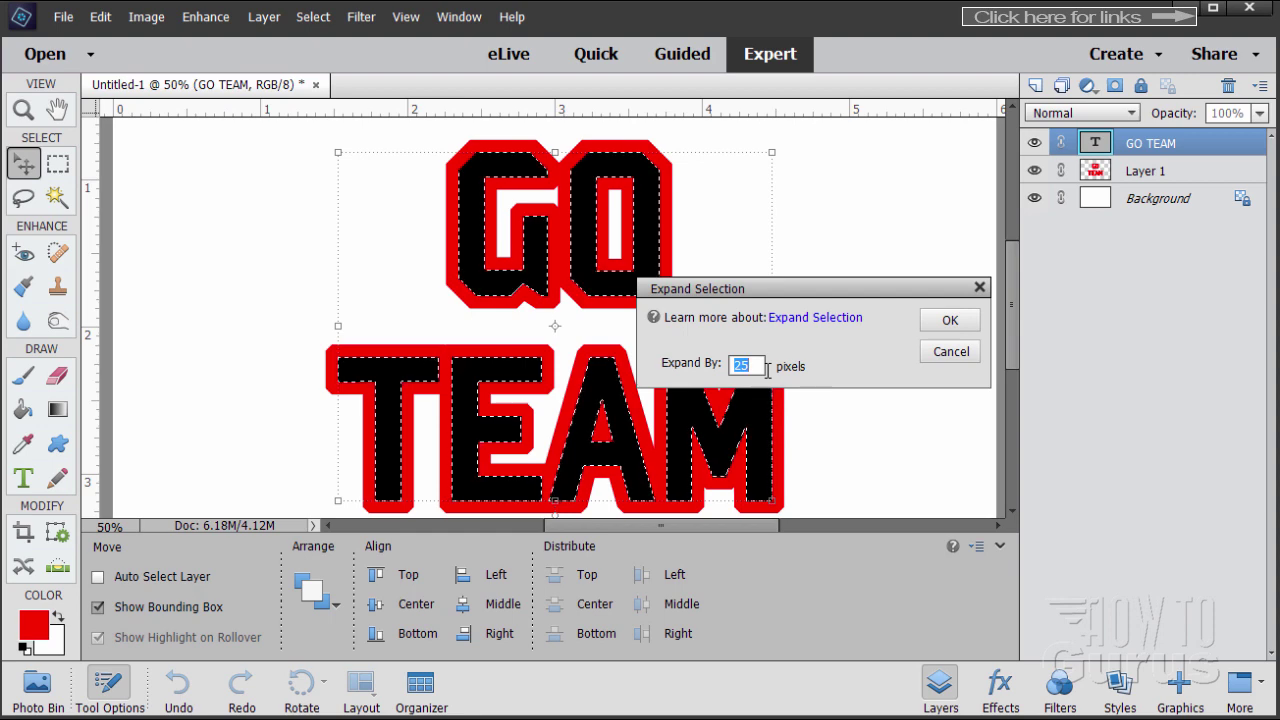
click(948, 320)
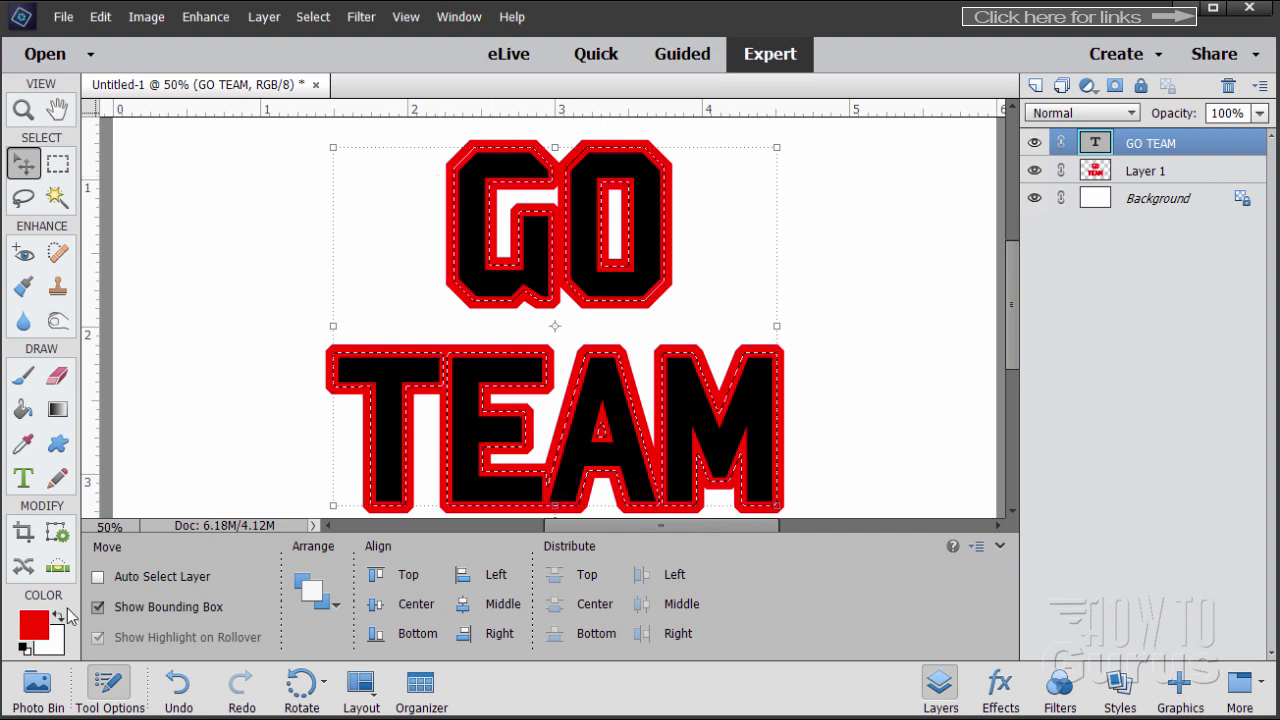
Reset to black, add Layer 2 above Layer 1, fill the expanded letter selection black, then deselect.
click(28, 650)
key(k)
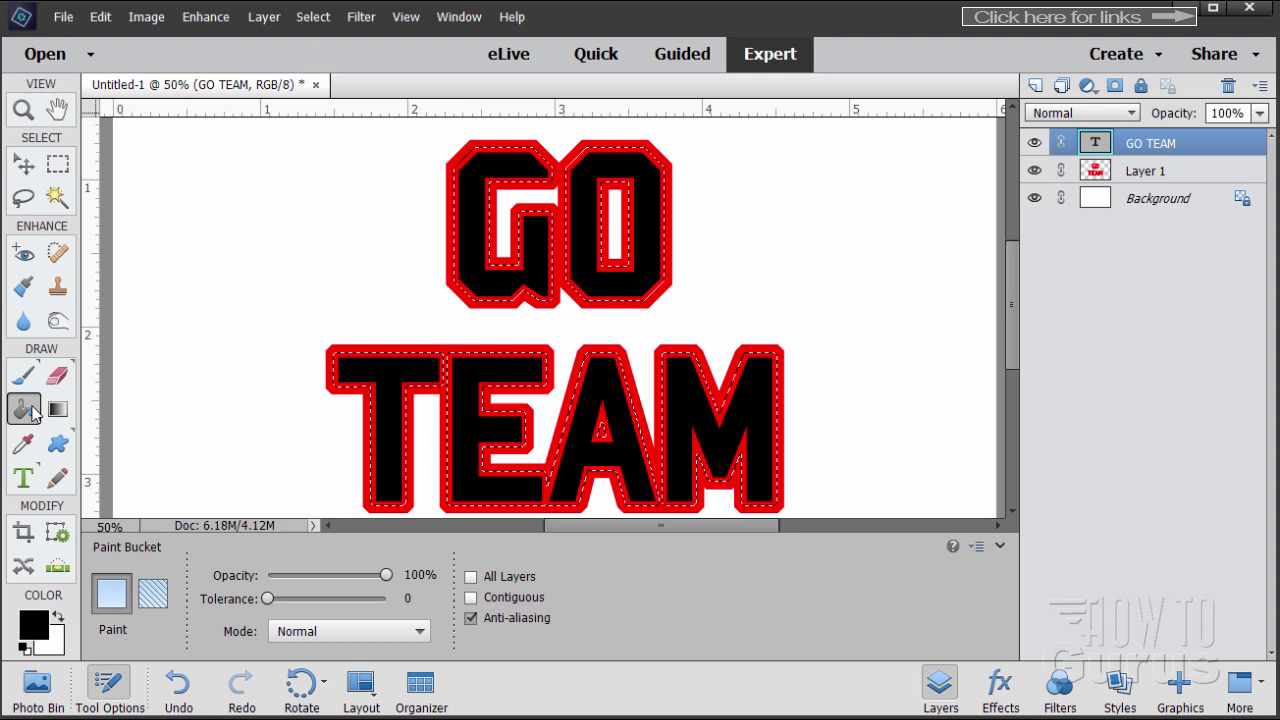
click(1196, 169)
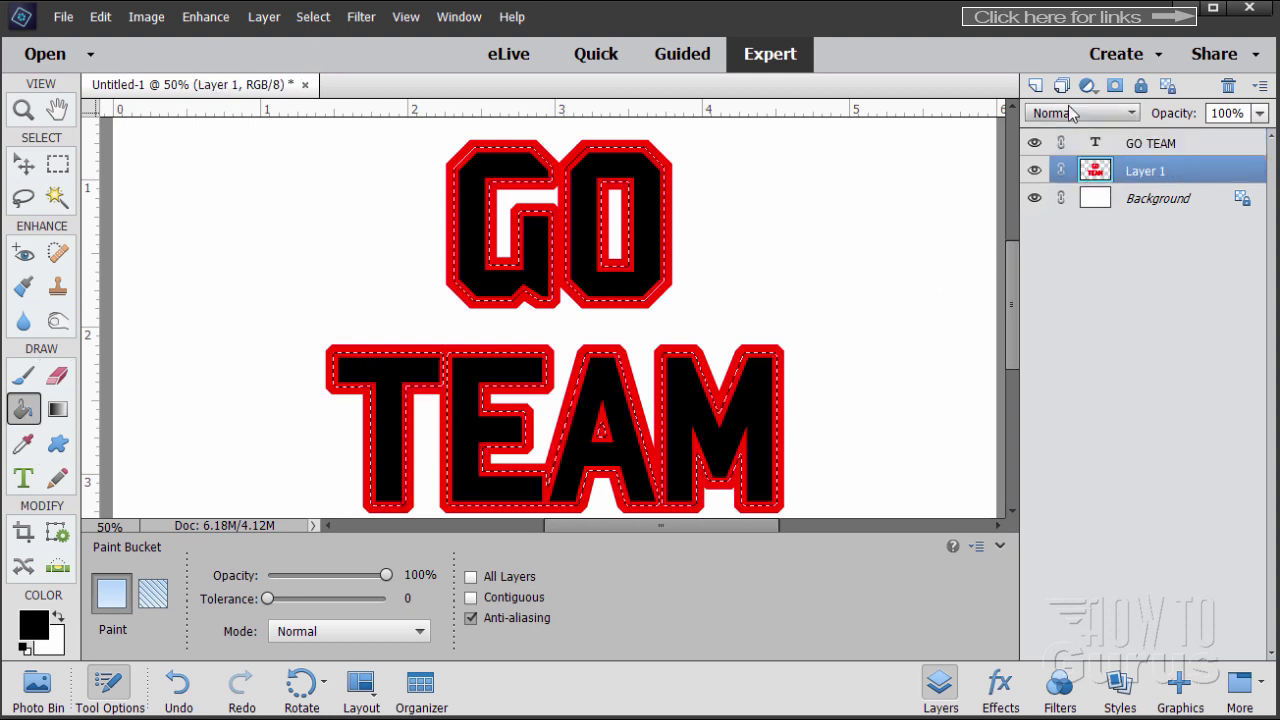
click(1036, 85)
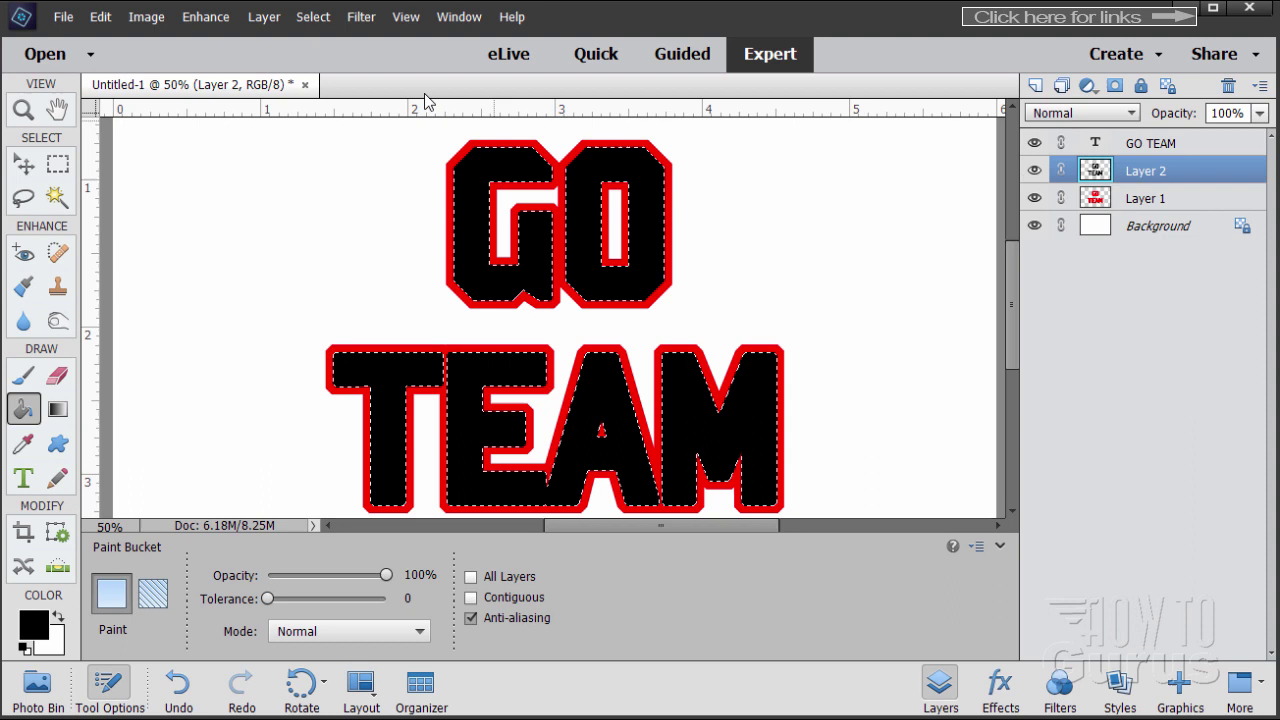
click(313, 17)
click(337, 62)
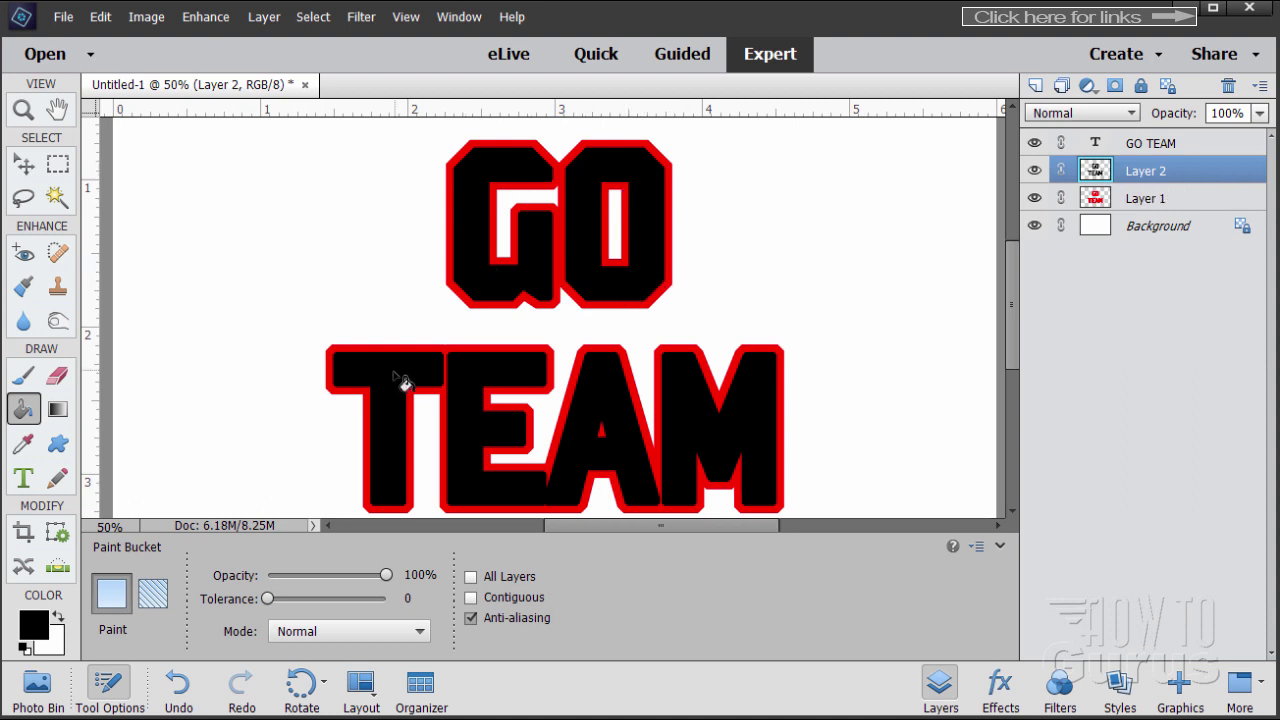
Make white the foreground, load the GO TEAM letters, and contract the selection by 10 pixels.
click(1140, 152)
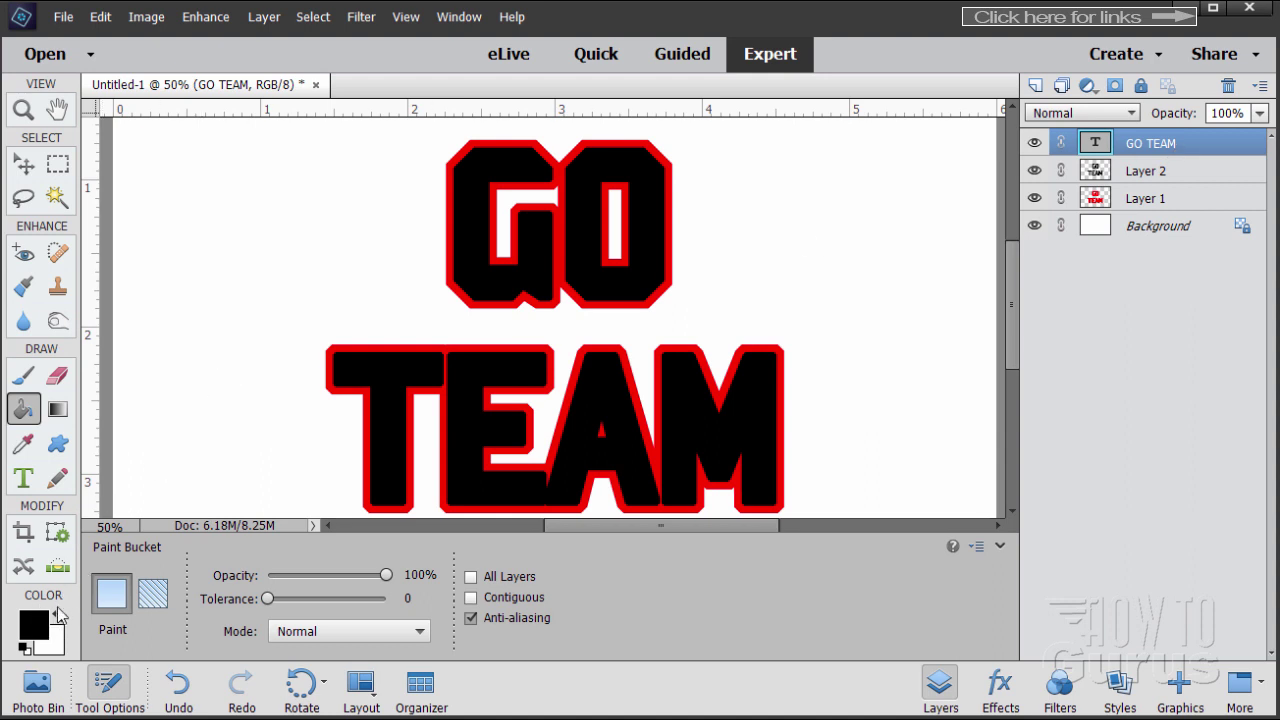
click(58, 620)
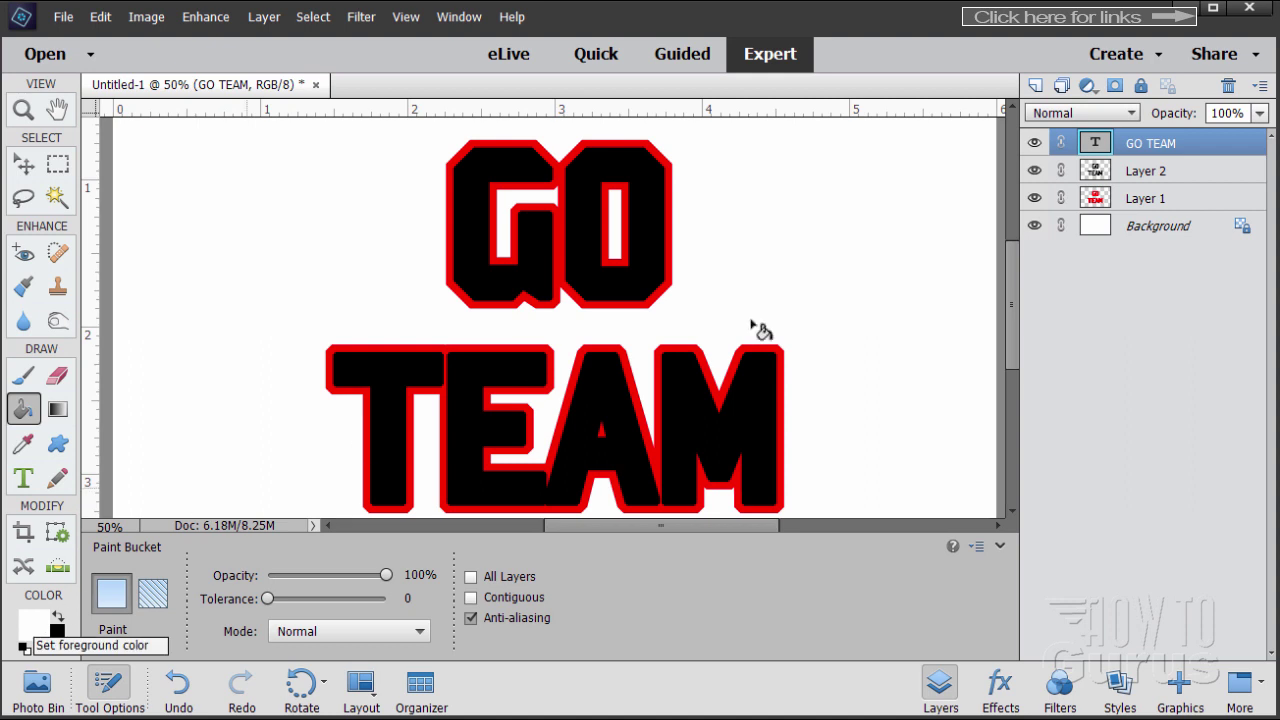
key(ctrl)
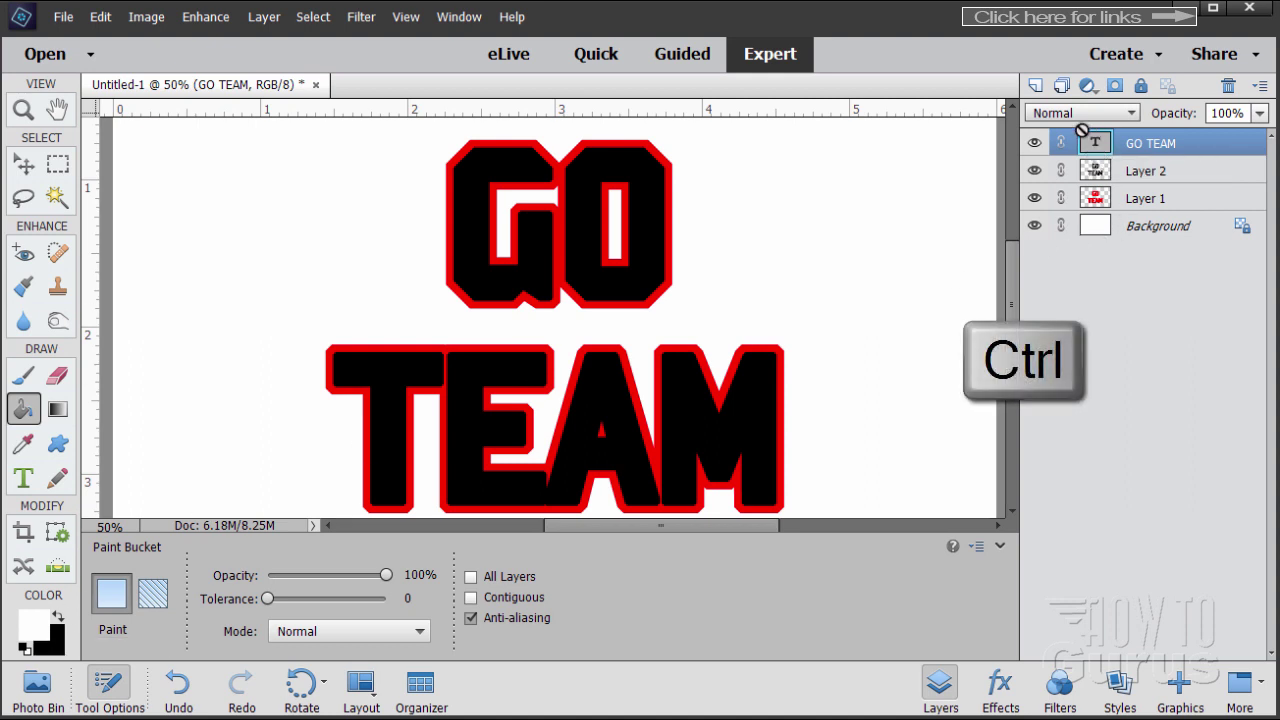
ctrl+click(1095, 148)
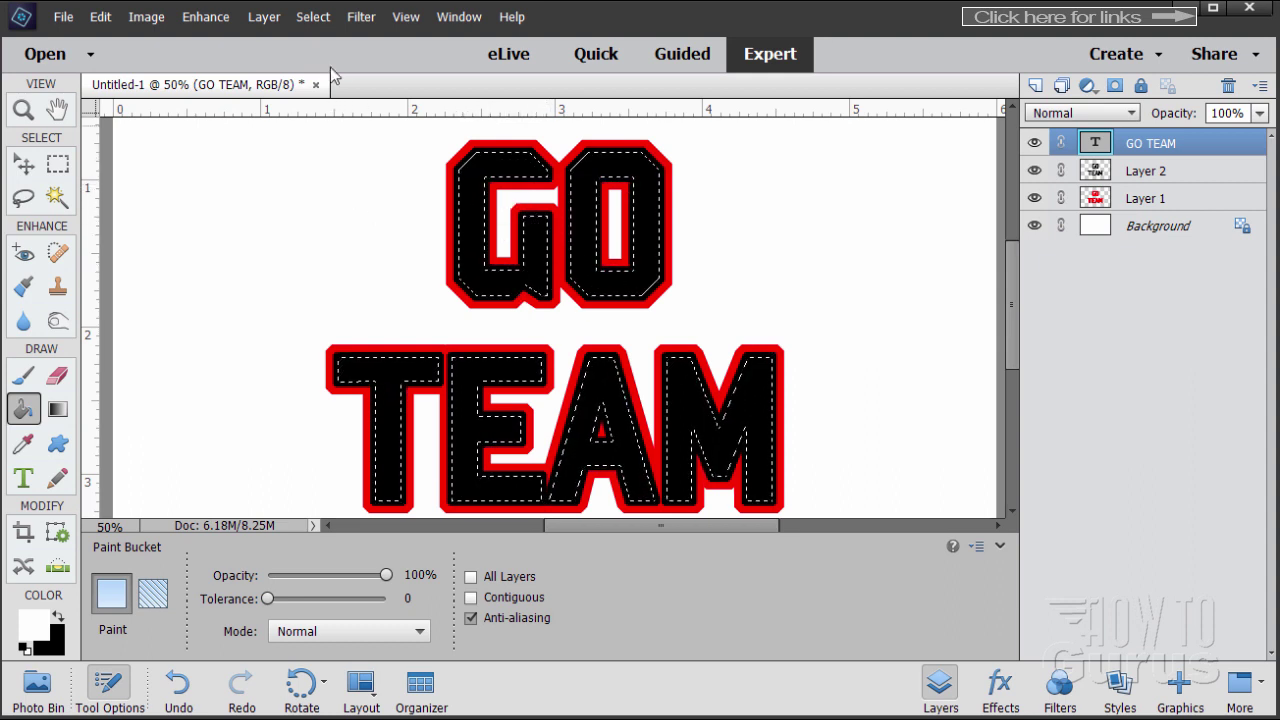
click(316, 20)
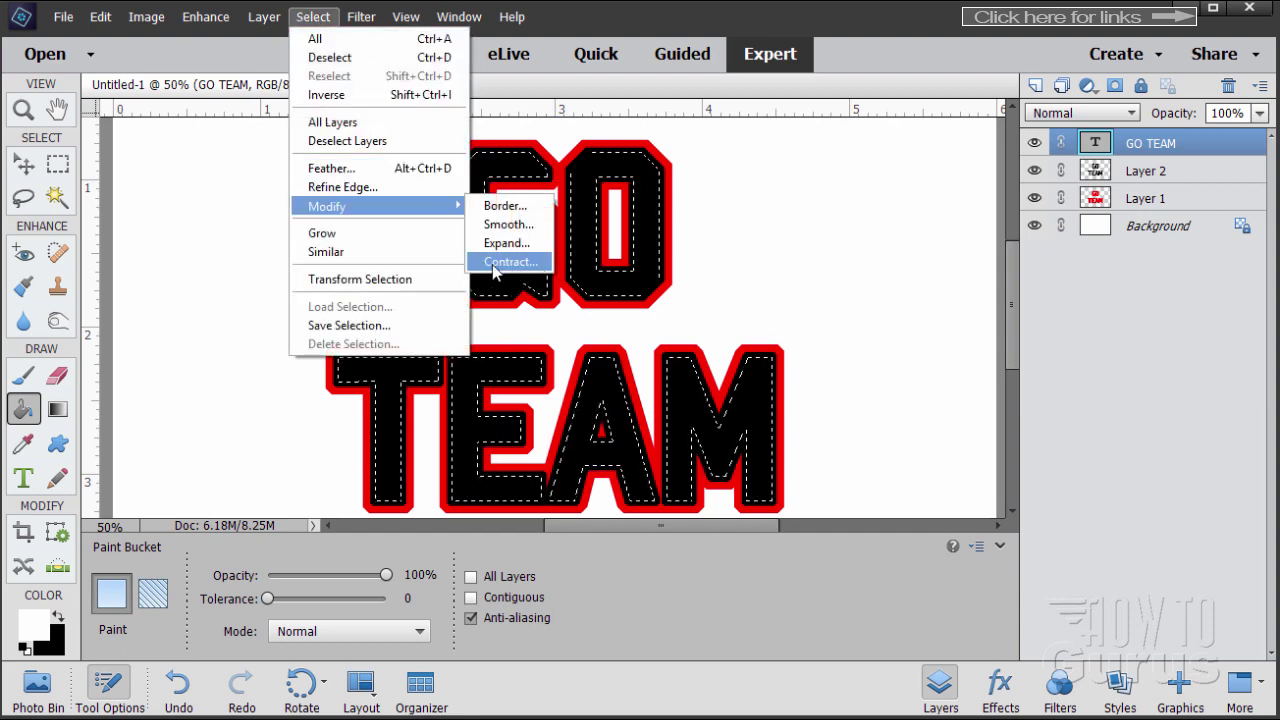
click(511, 263)
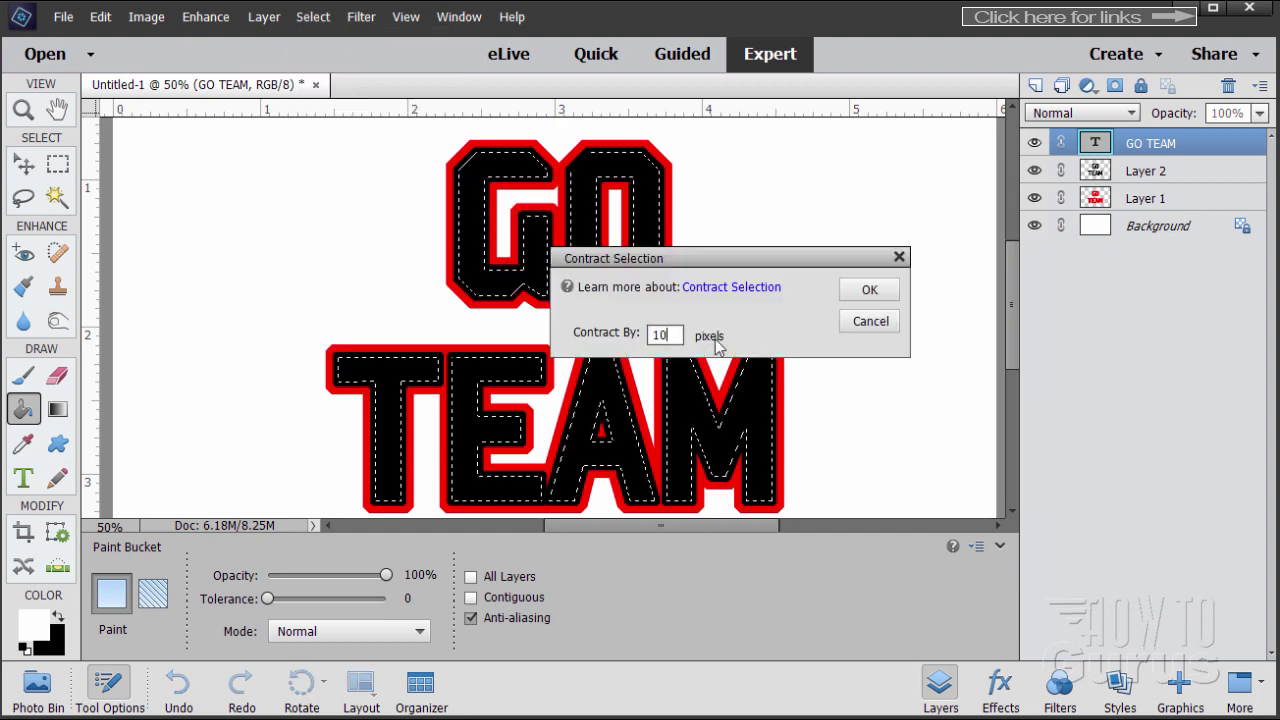
click(862, 290)
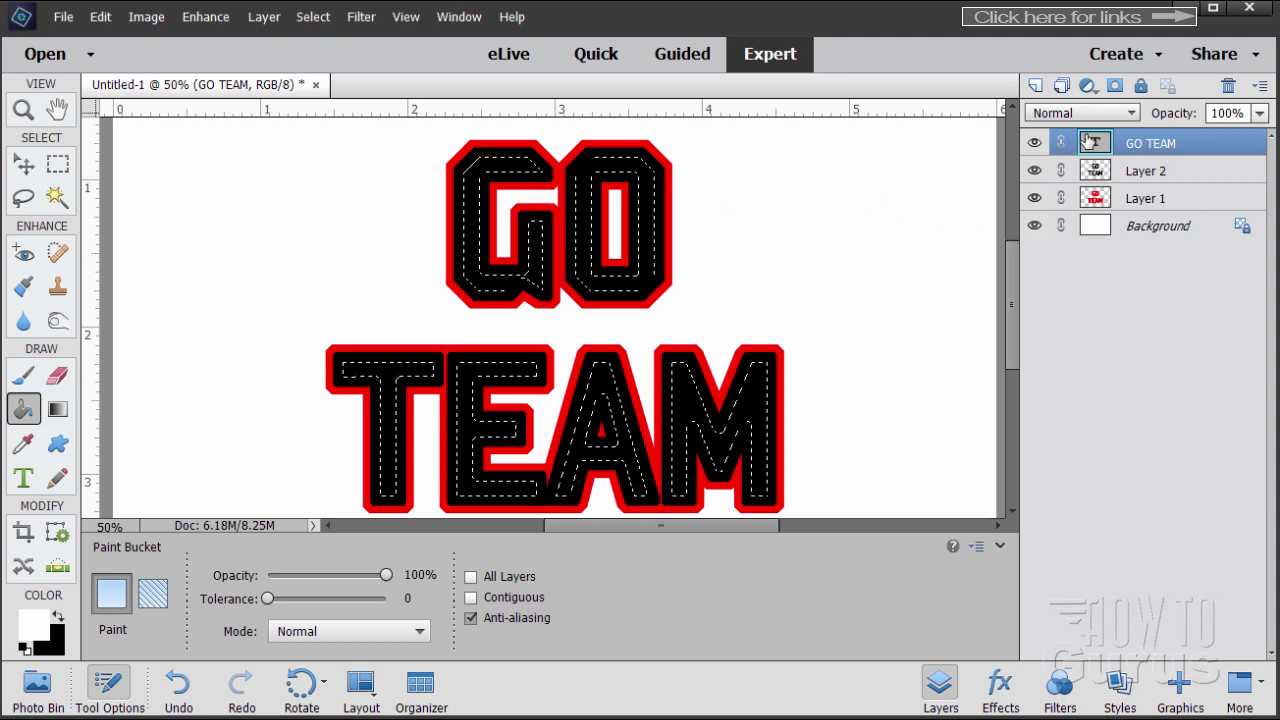
Add Layer 3 on top, fill the contracted letters white, deselect, and return to the Move tool.
click(1036, 85)
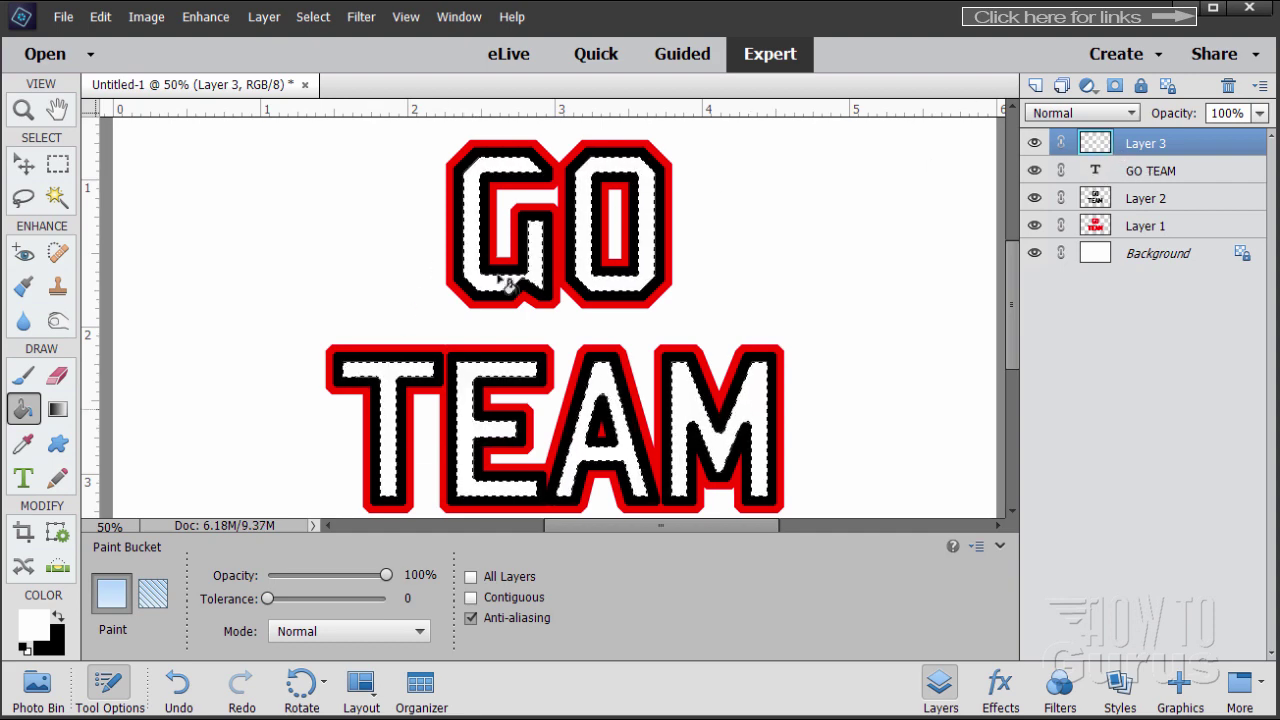
click(313, 17)
click(330, 56)
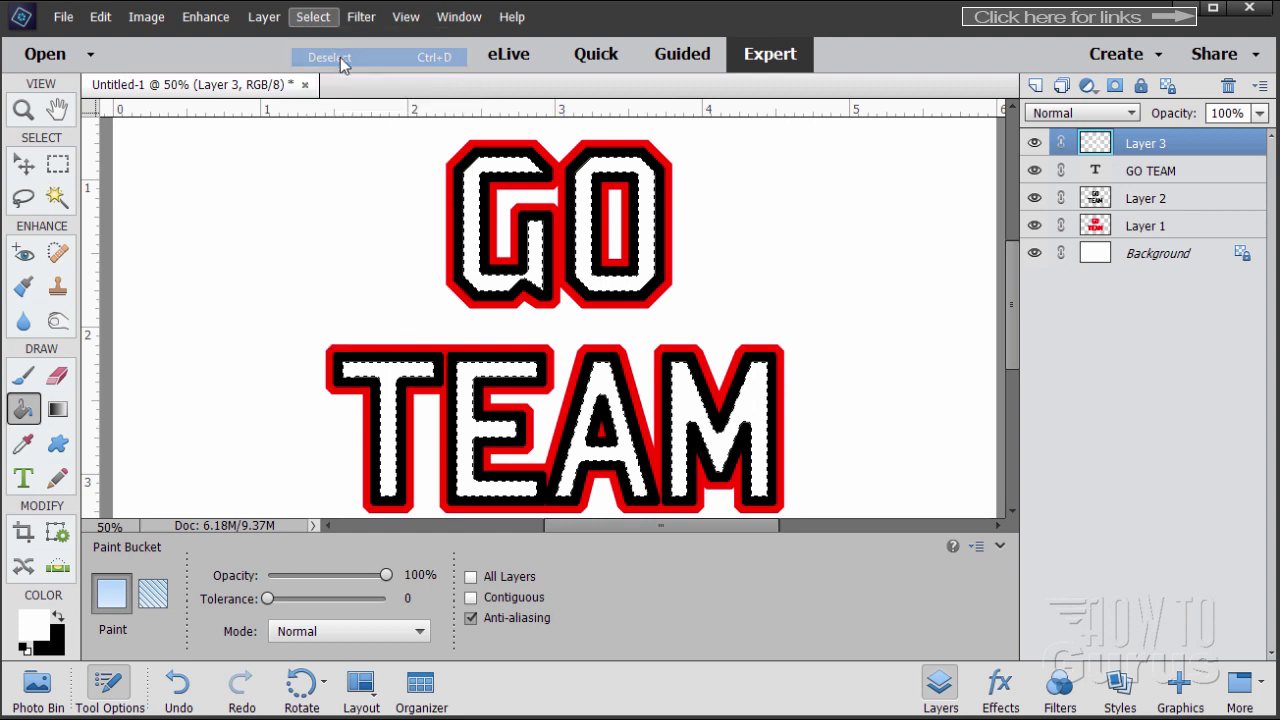
click(24, 165)
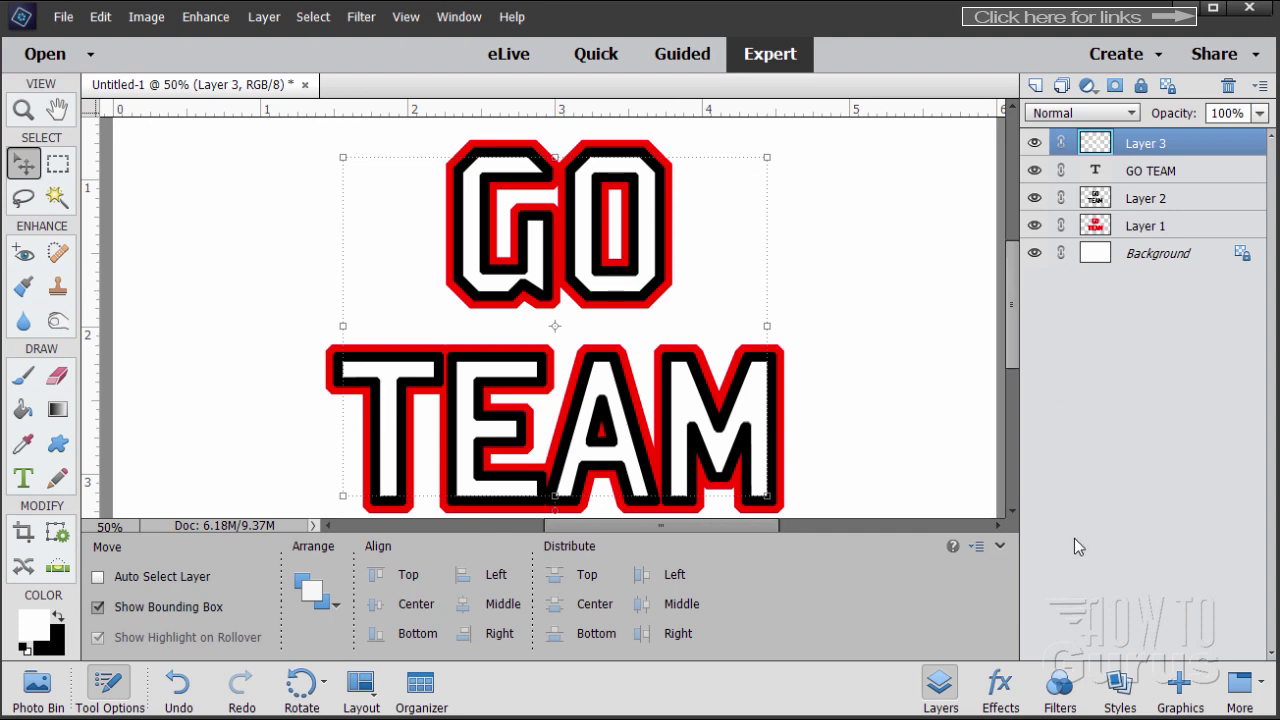
Apply the Sunburst Orange background from the Graphics panel's Backgrounds.
click(1182, 688)
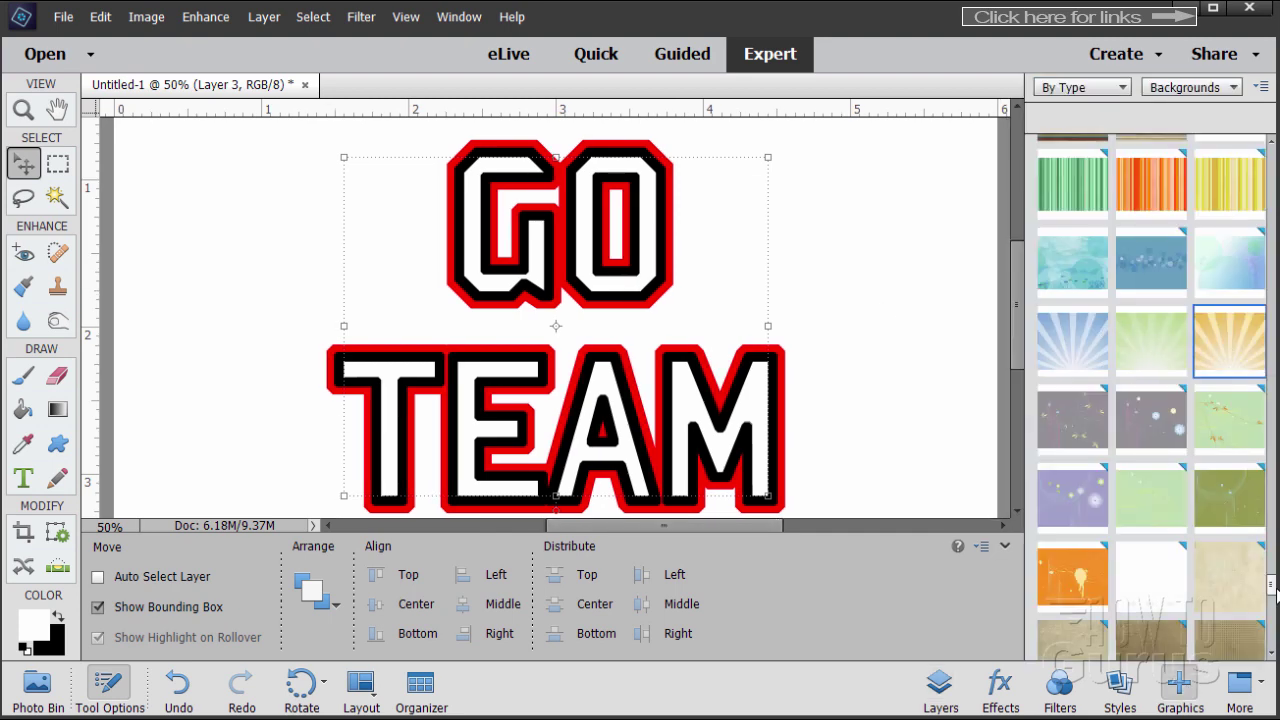
scroll(1273, 592, down, 3)
scroll(1273, 592, up, 5)
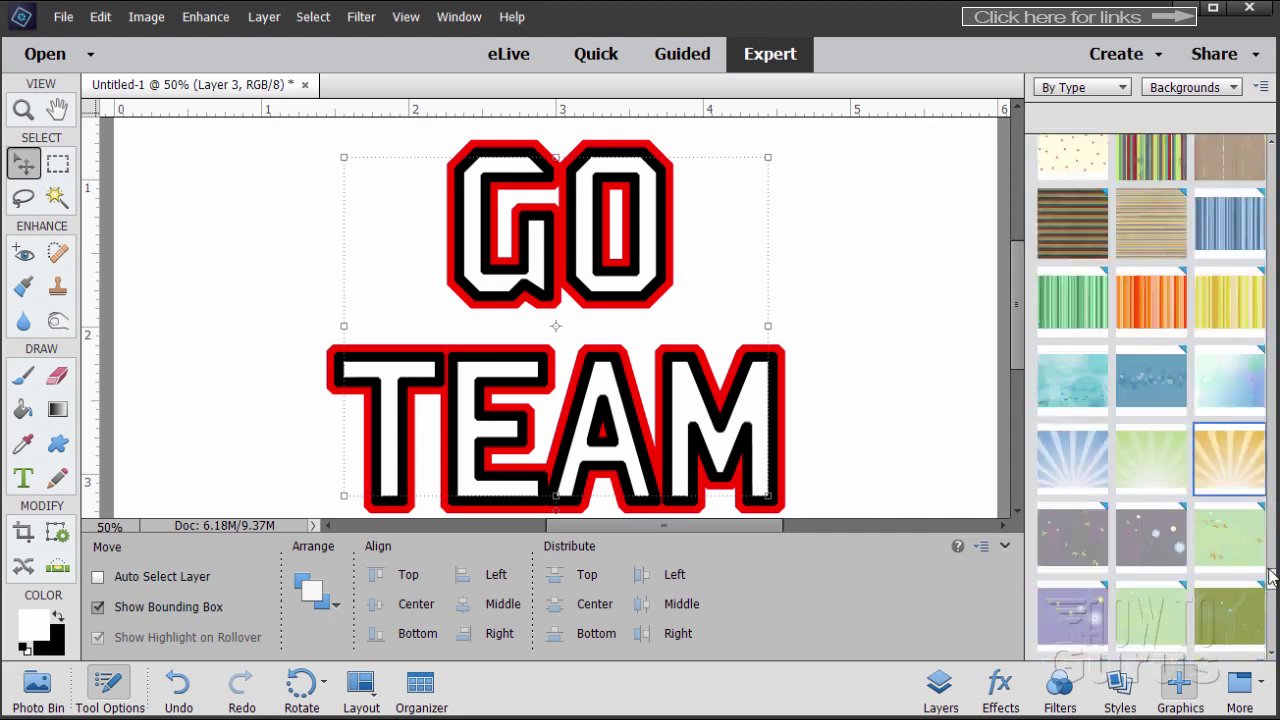
scroll(1273, 592, down, 1)
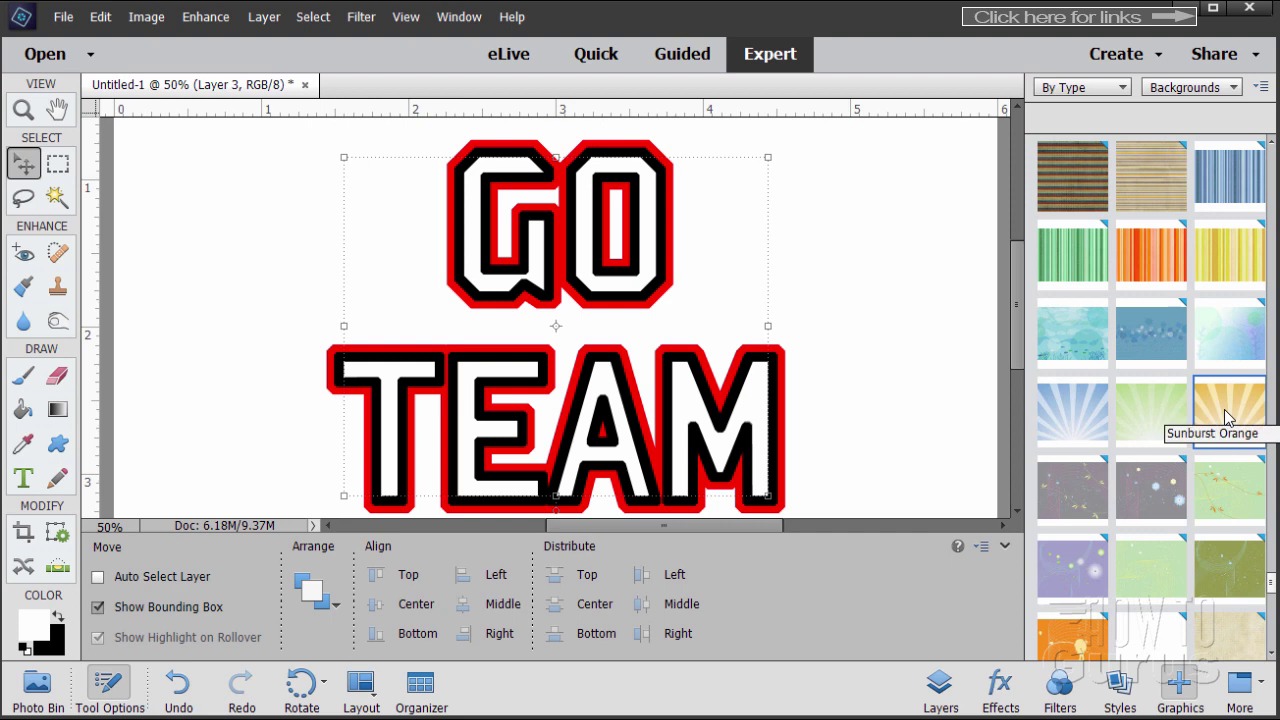
double_click(1225, 411)
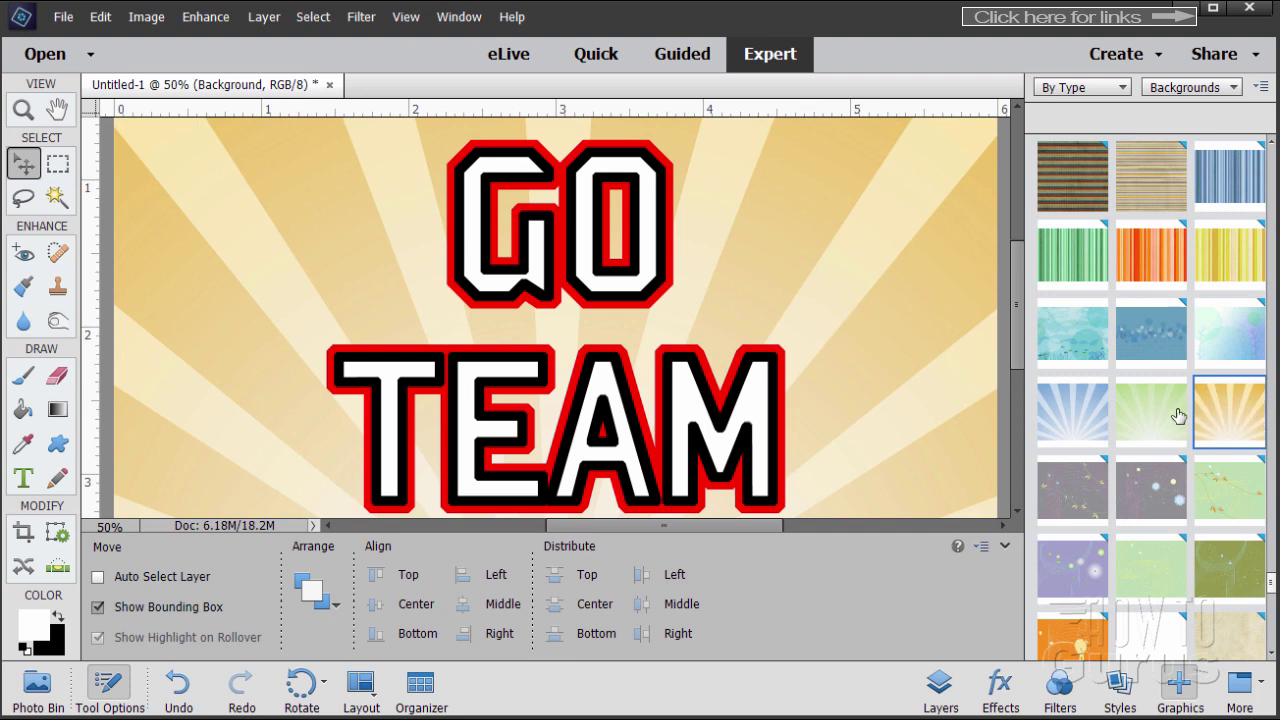
Fit the image to screen and float the document in an enlarged window.
click(24, 112)
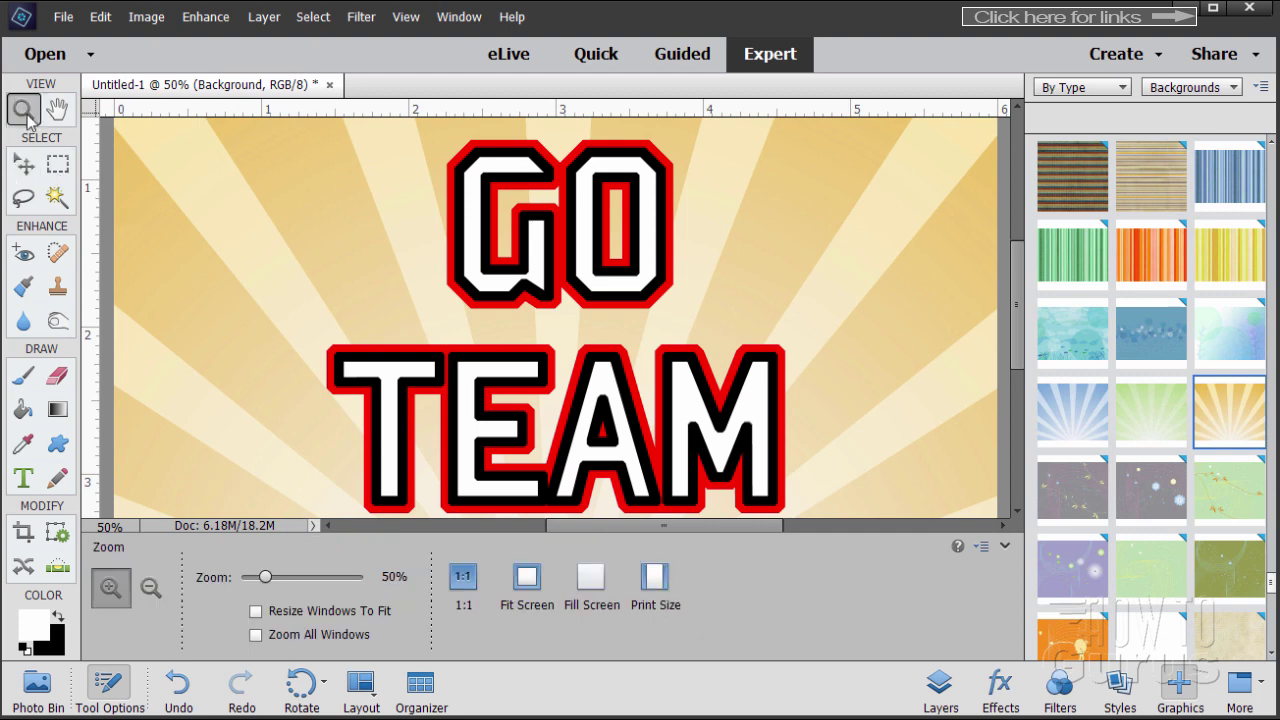
click(525, 576)
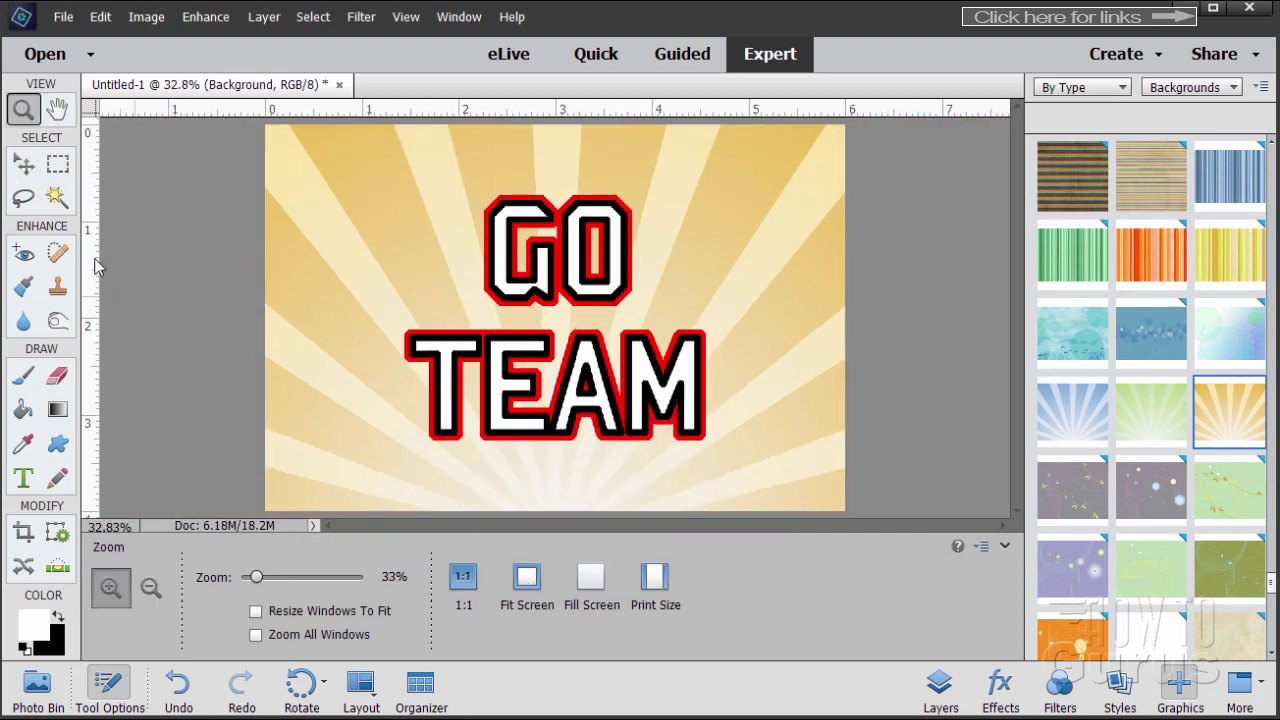
click(23, 165)
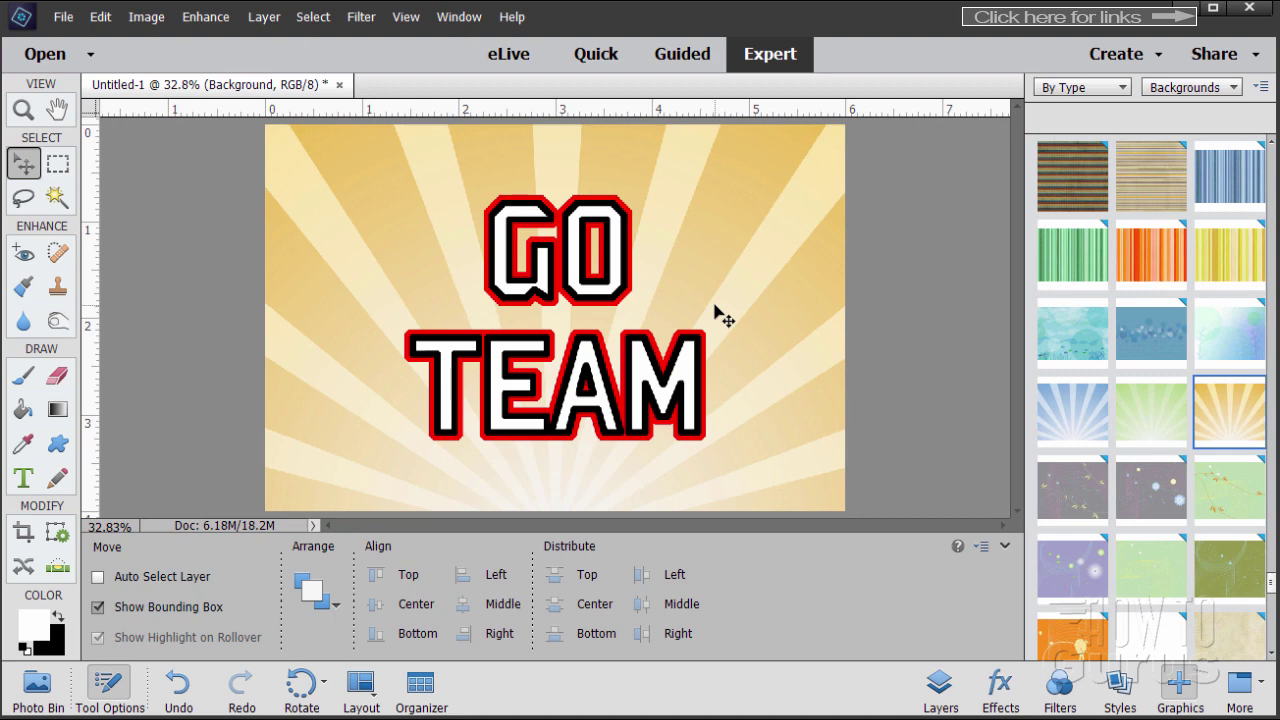
drag(212, 92, 232, 30)
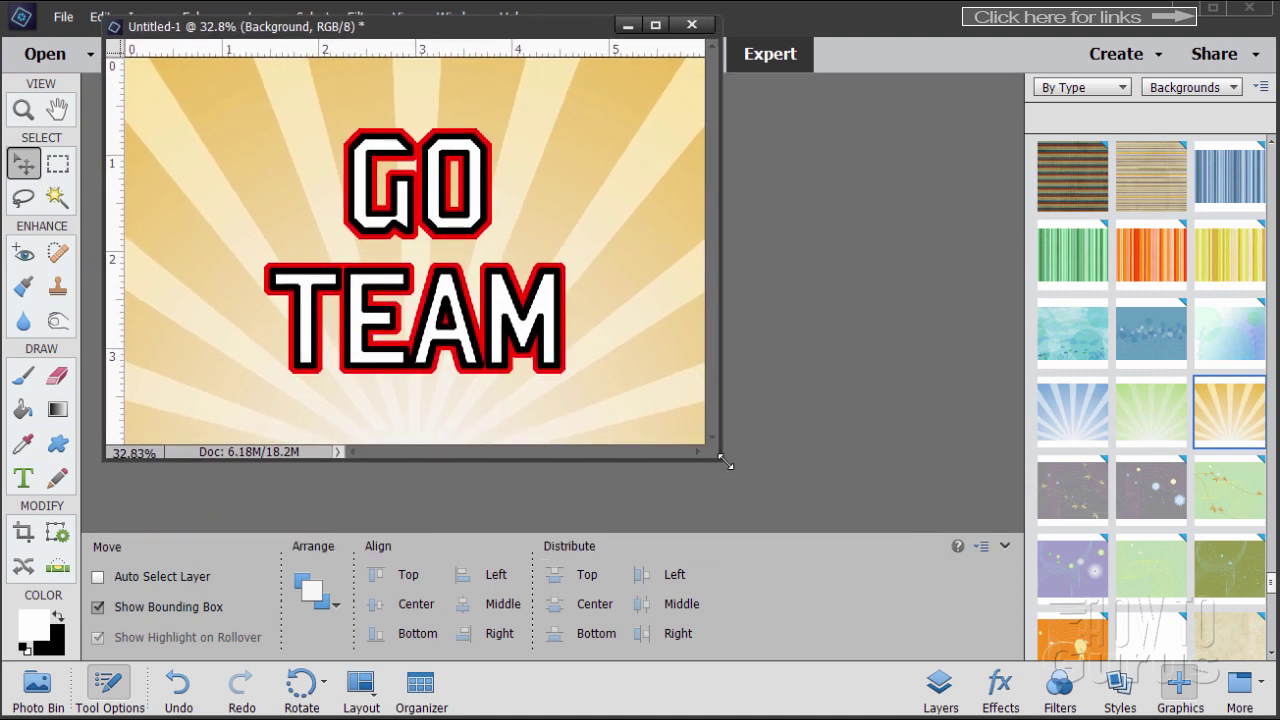
drag(727, 463, 1020, 714)
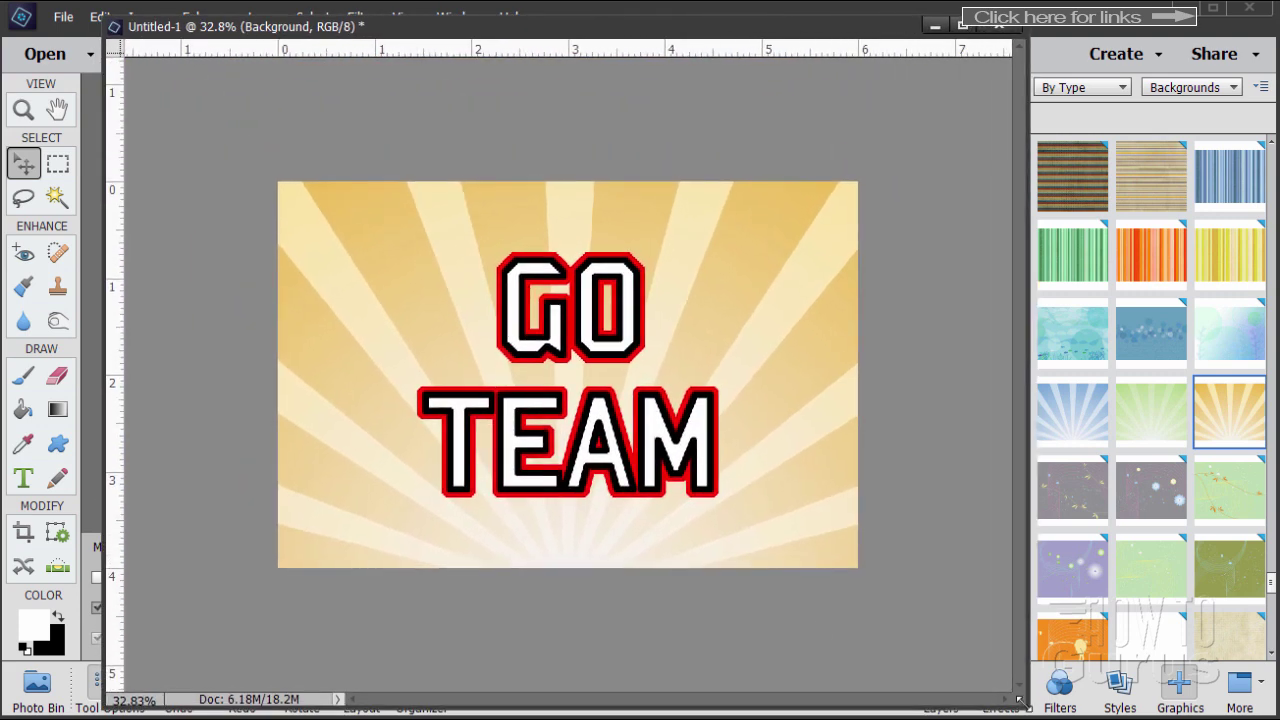
Zoom in on the TEAM lettering to 66.7%, then return to the Move tool.
click(22, 110)
click(543, 398)
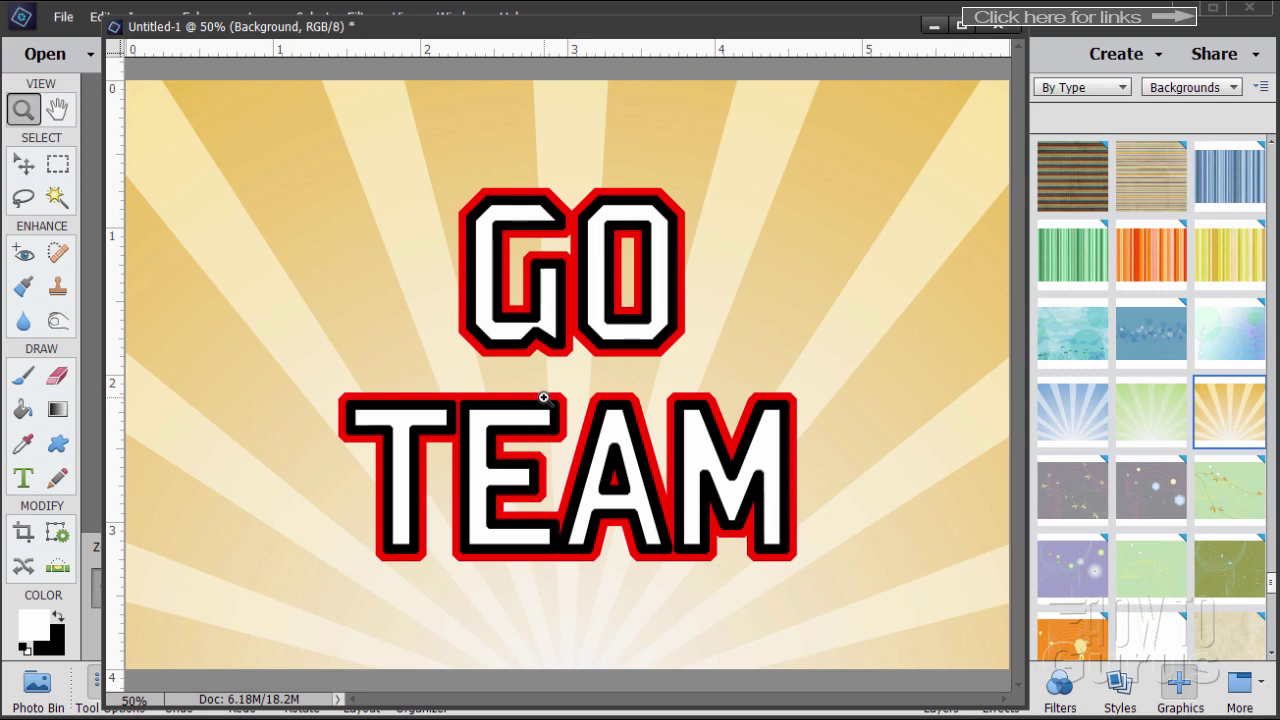
click(543, 348)
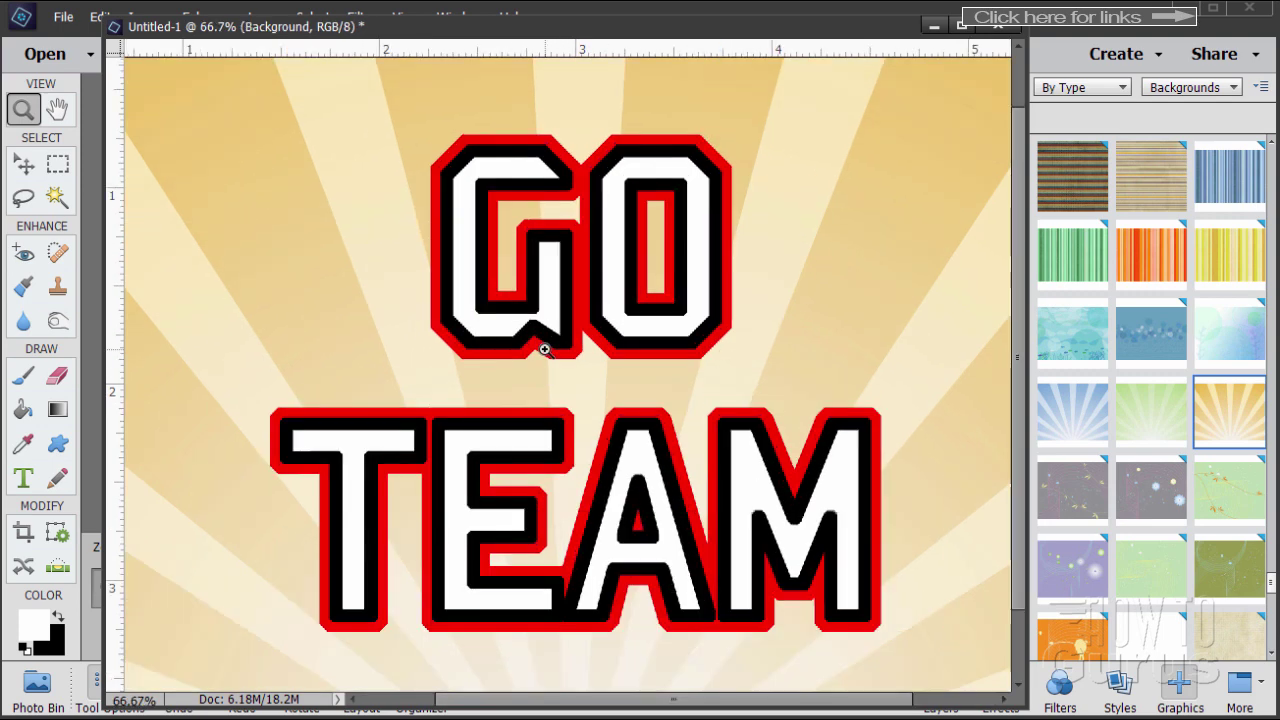
click(32, 166)
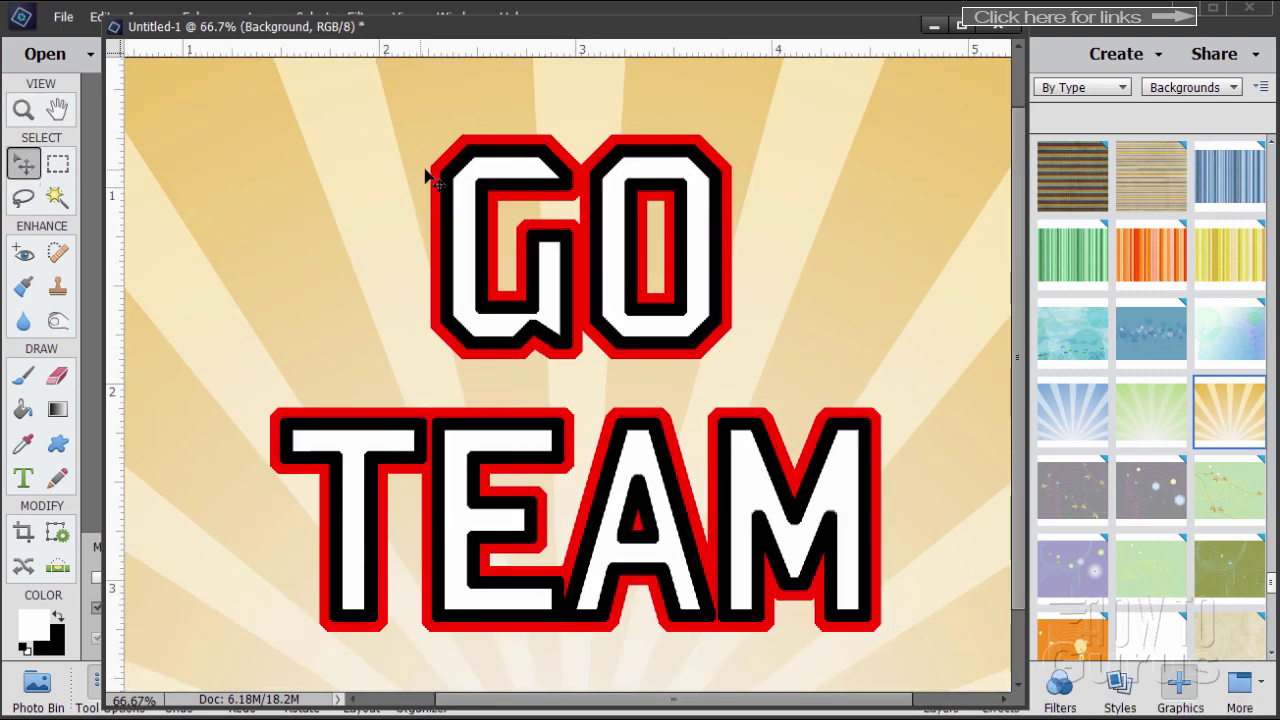